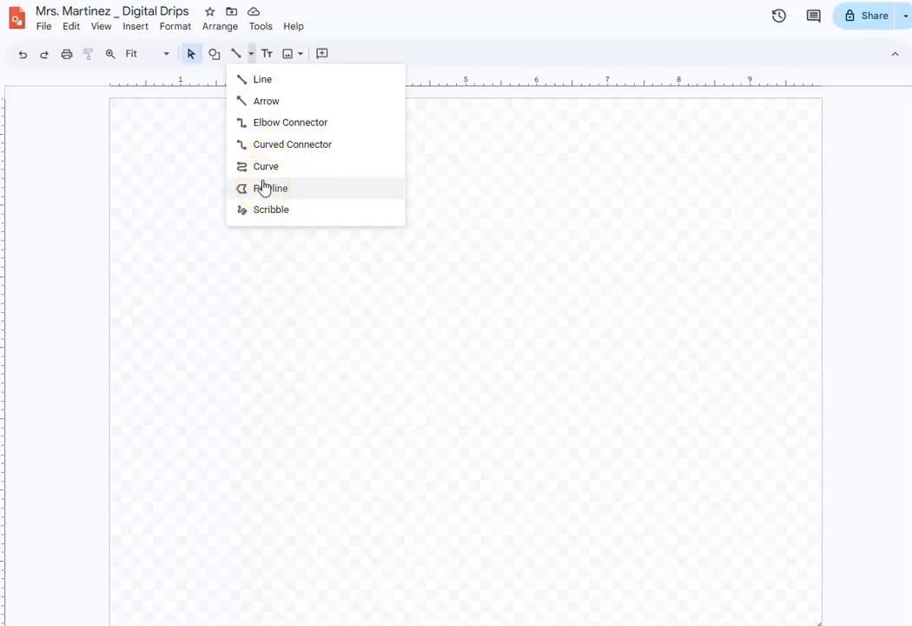
# - Draw a tall oval about 2.3 by 4.5 inches near the upper-left corner of the canvas
pyautogui.click(194, 59)
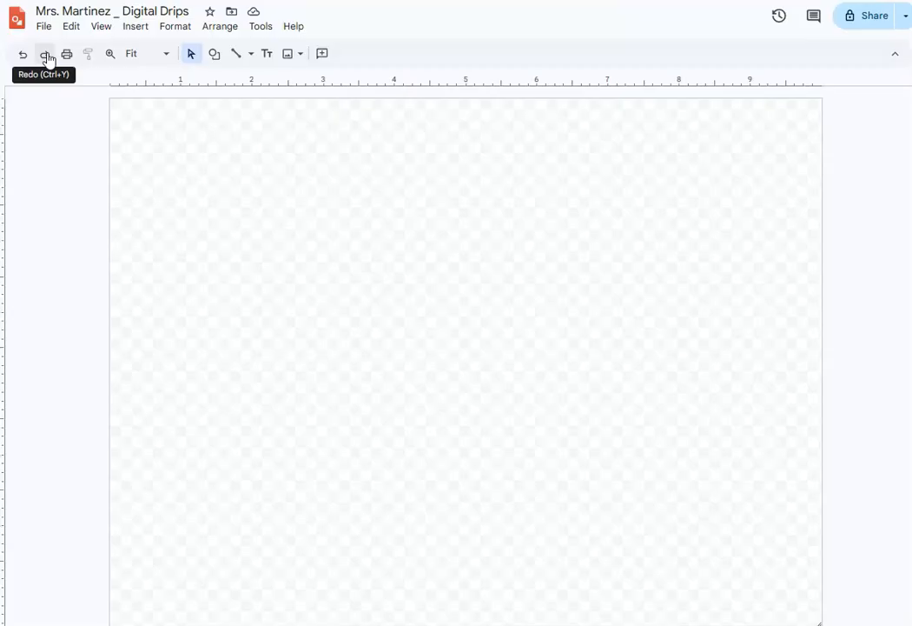
pyautogui.click(222, 63)
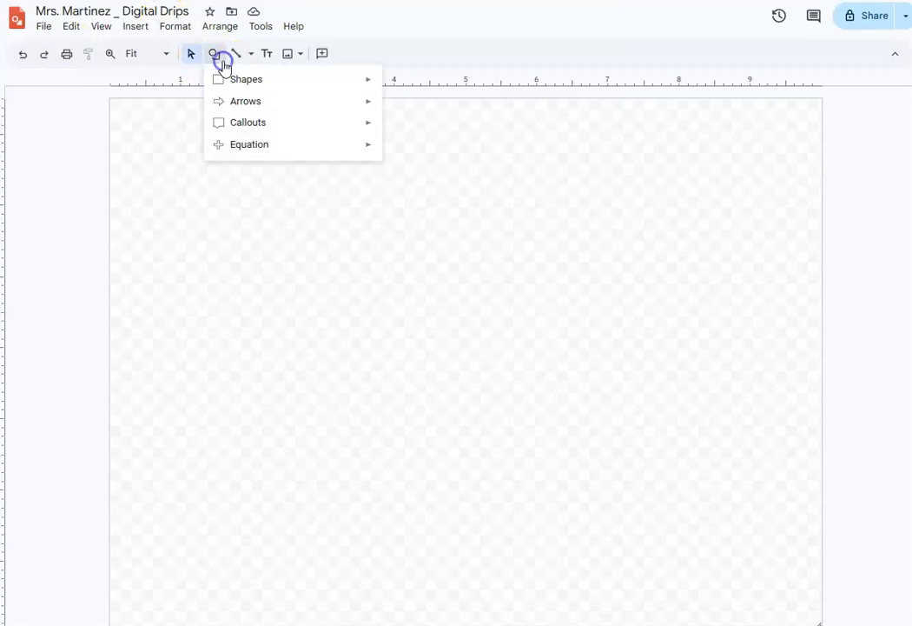
pyautogui.moveTo(251, 107)
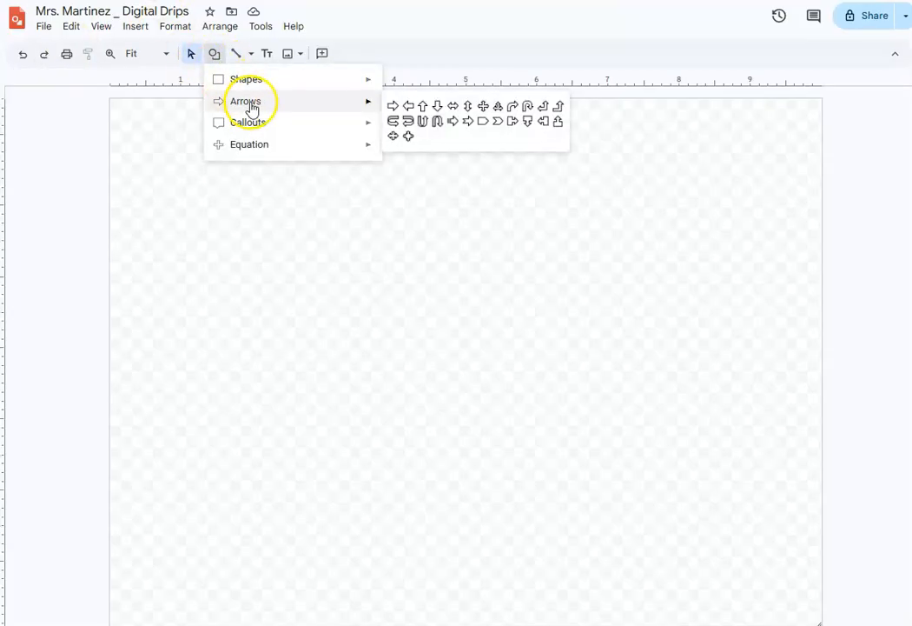
pyautogui.moveTo(362, 84)
pyautogui.click(396, 106)
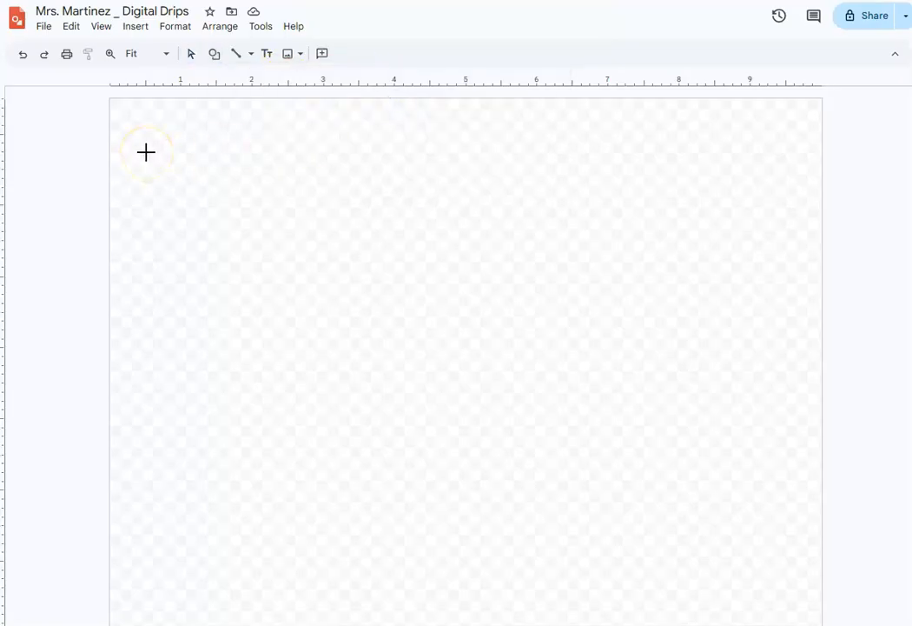
pyautogui.moveTo(152, 140); pyautogui.dragTo(318, 461)
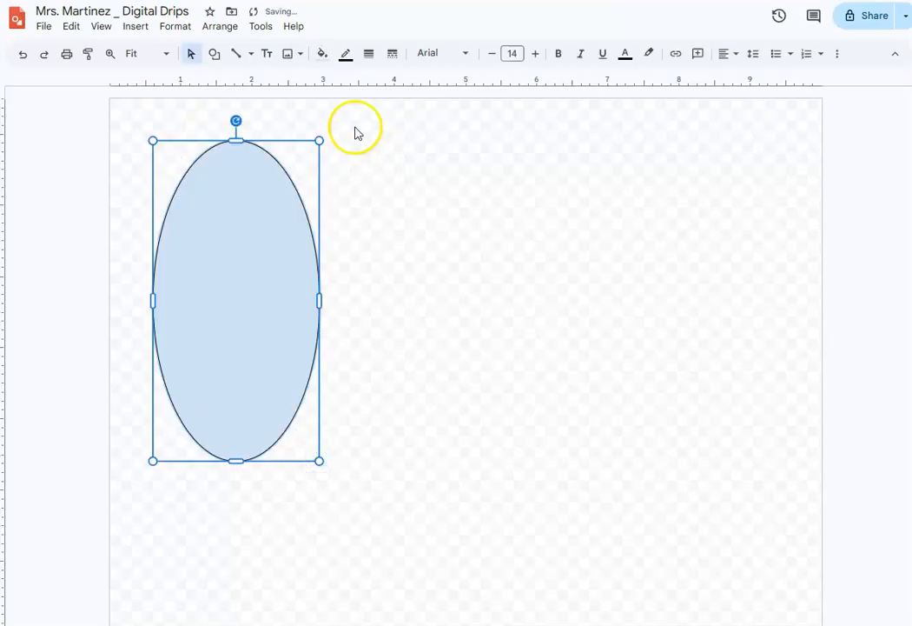
# - Fill the oval with magenta and colour its border green
pyautogui.click(326, 59)
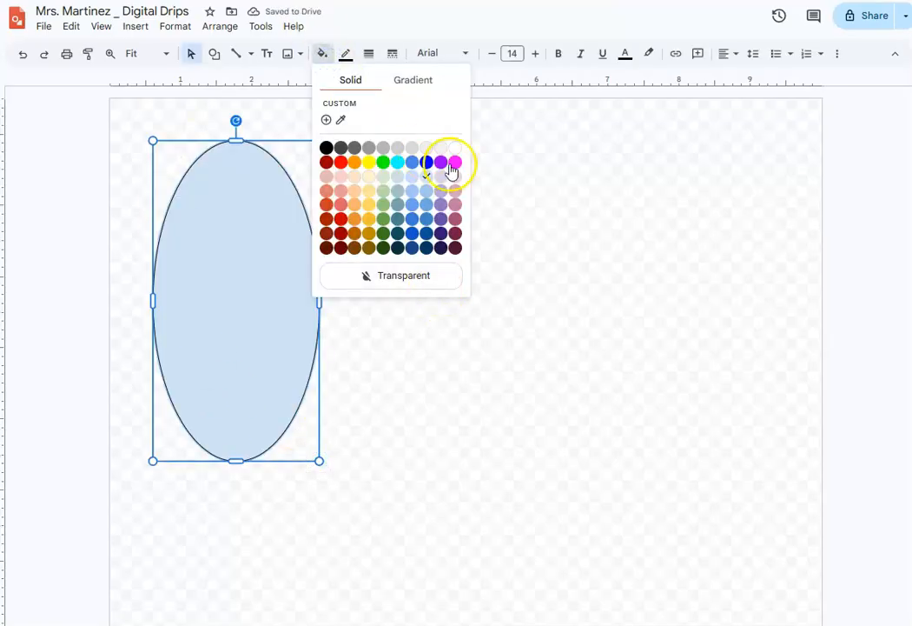
pyautogui.click(454, 162)
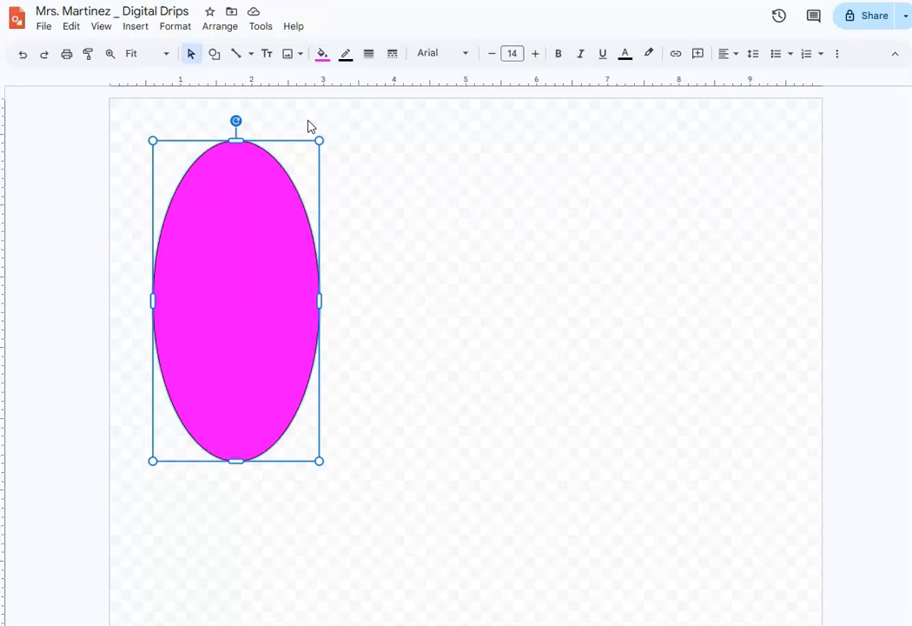
pyautogui.click(352, 62)
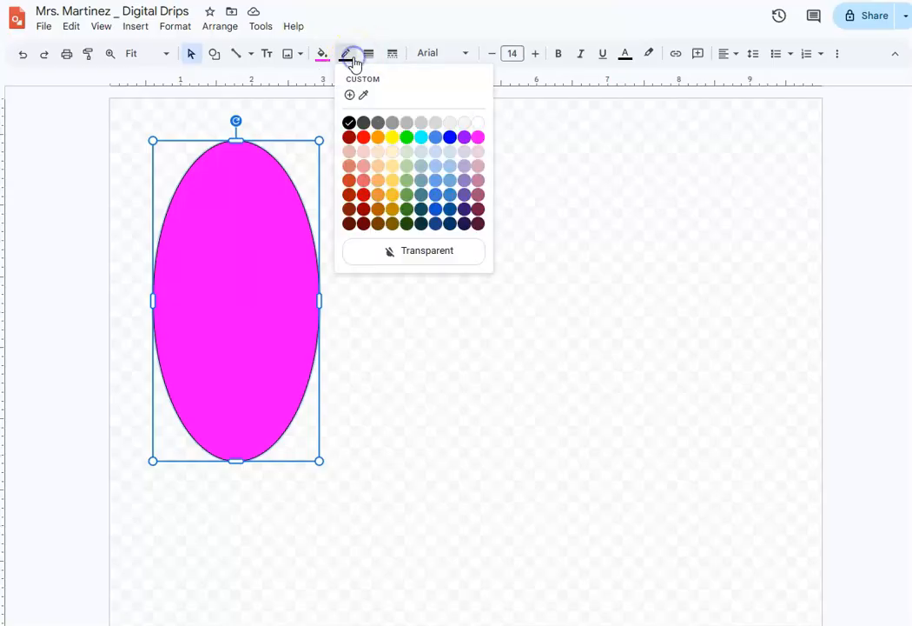
pyautogui.click(407, 137)
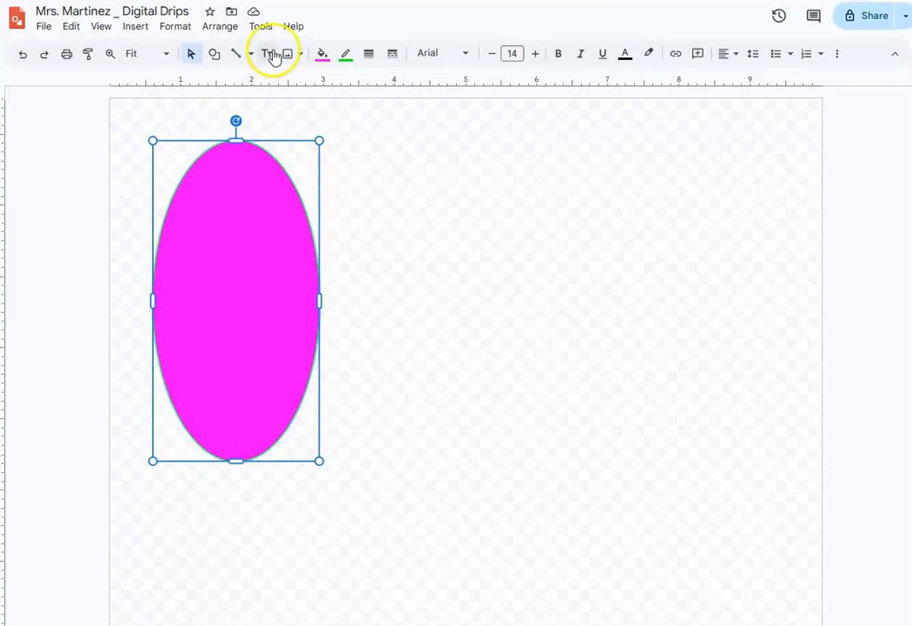
# - Thicken the oval's green border in stages from 8px to 12px to 24px
pyautogui.click(369, 56)
pyautogui.click(403, 168)
pyautogui.click(370, 54)
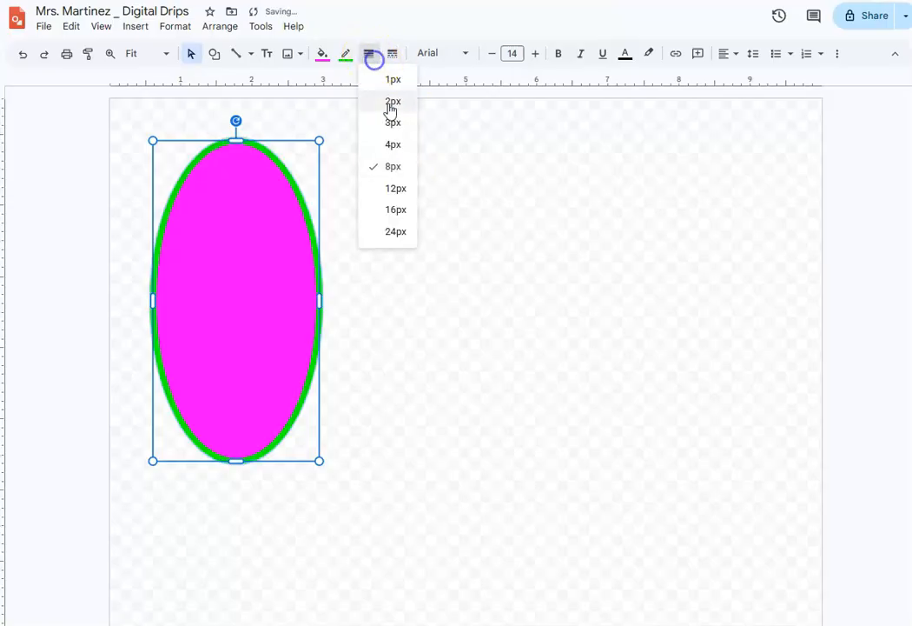
pyautogui.click(387, 193)
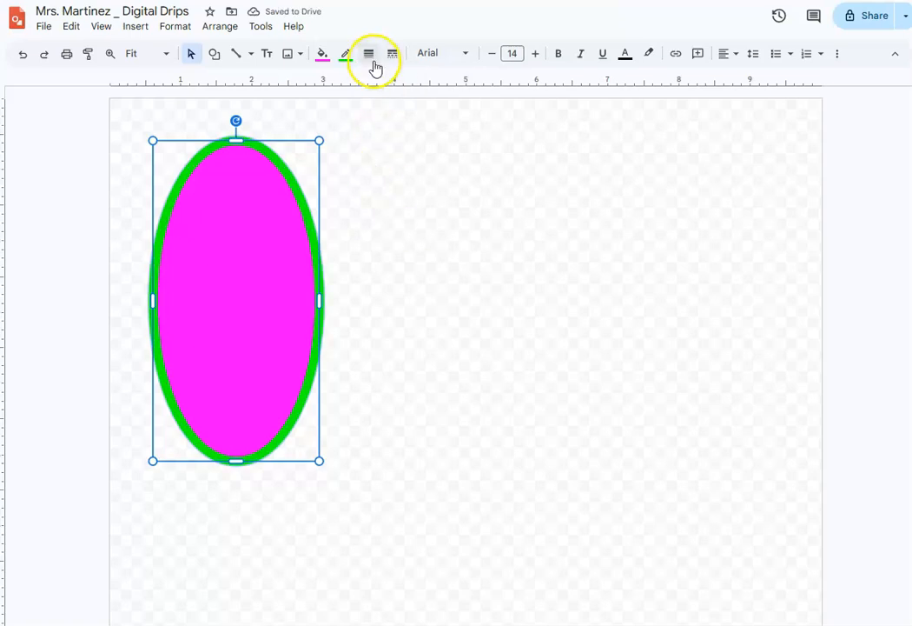
pyautogui.click(370, 54)
pyautogui.click(395, 231)
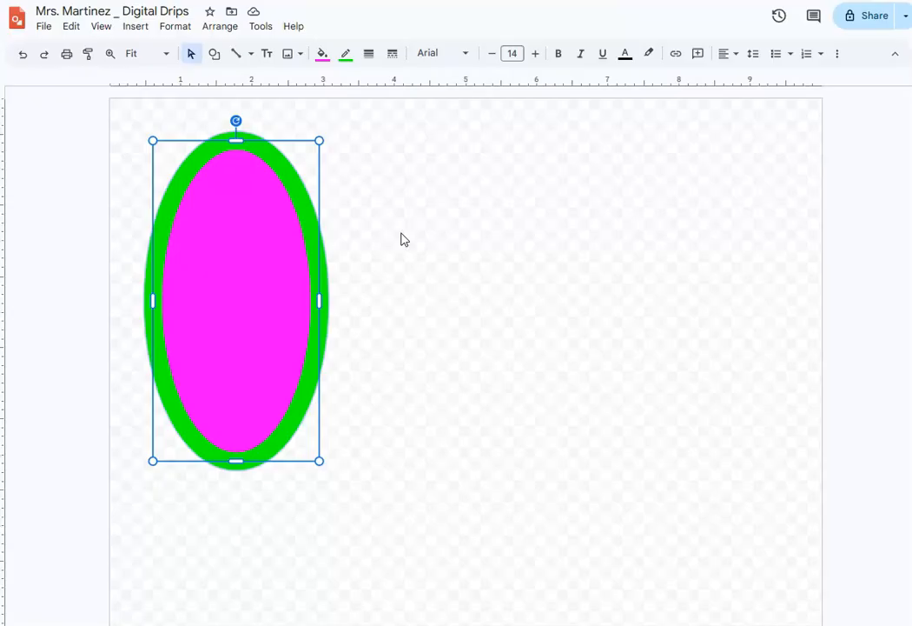
# - Duplicate the oval, shrink the copy to about 1.9 by 3.7 inches and centre it inside the original
pyautogui.hotkey('ctrl', 'd')
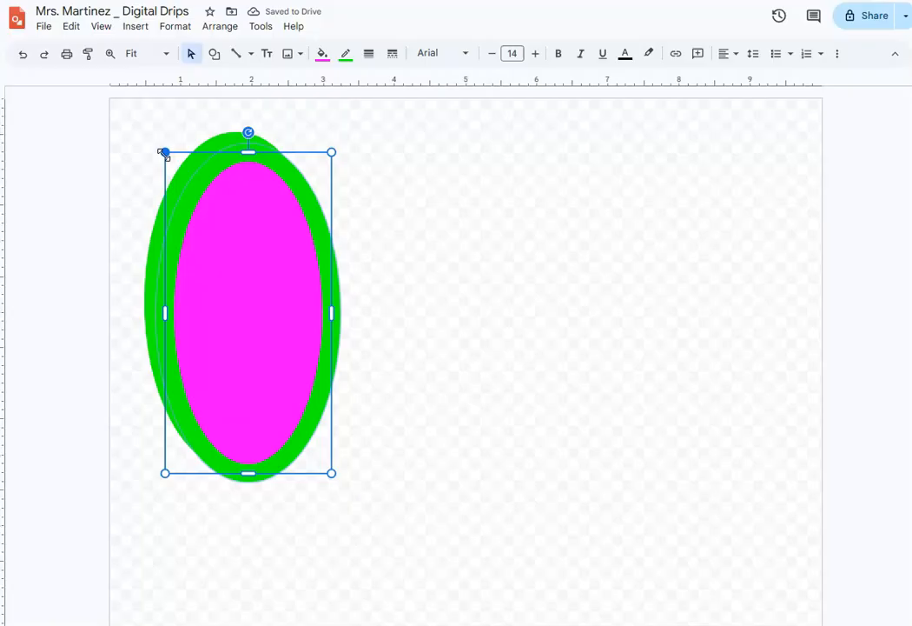
pyautogui.moveTo(164, 154); pyautogui.dragTo(192, 221)
pyautogui.moveTo(255, 312); pyautogui.dragTo(232, 268)
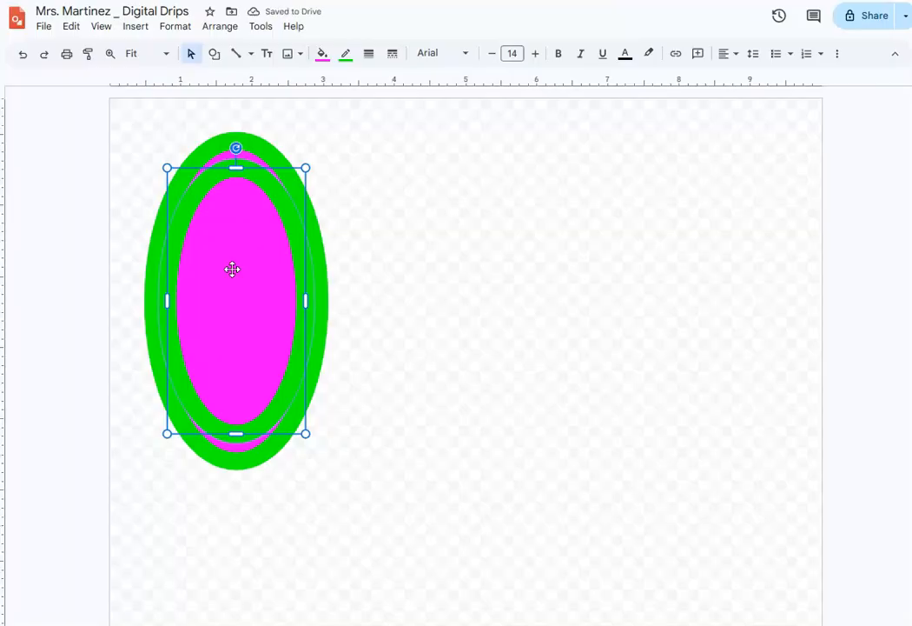
# - Reduce the inner oval's border weight to 16px and then to 8px
pyautogui.click(371, 56)
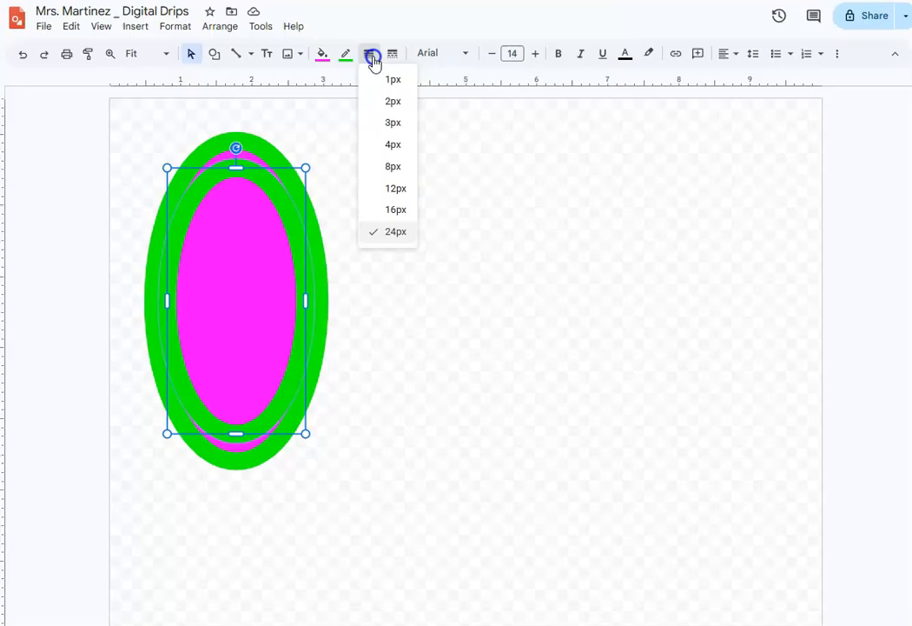
pyautogui.click(397, 210)
pyautogui.click(345, 56)
pyautogui.click(343, 58)
pyautogui.click(371, 56)
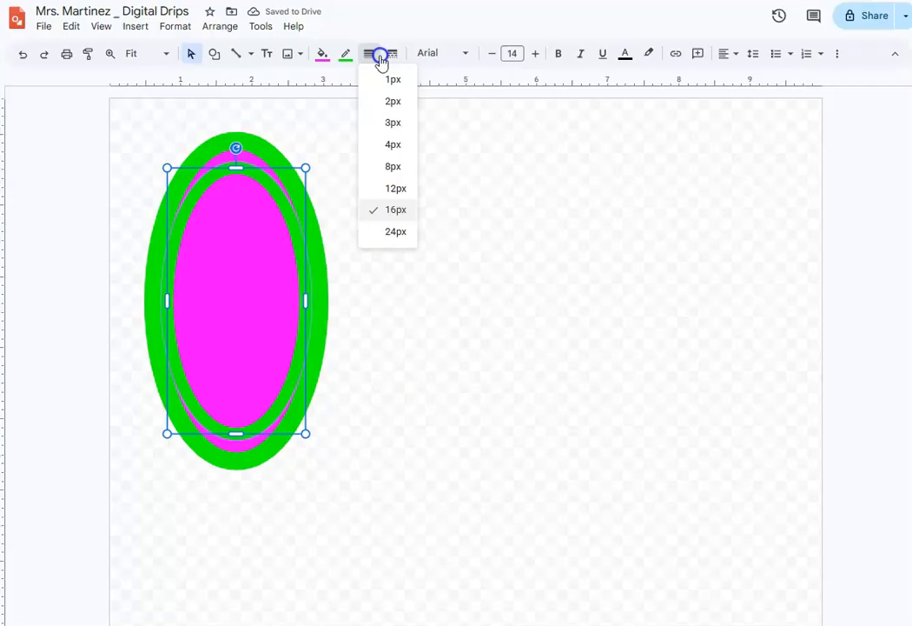
pyautogui.click(384, 166)
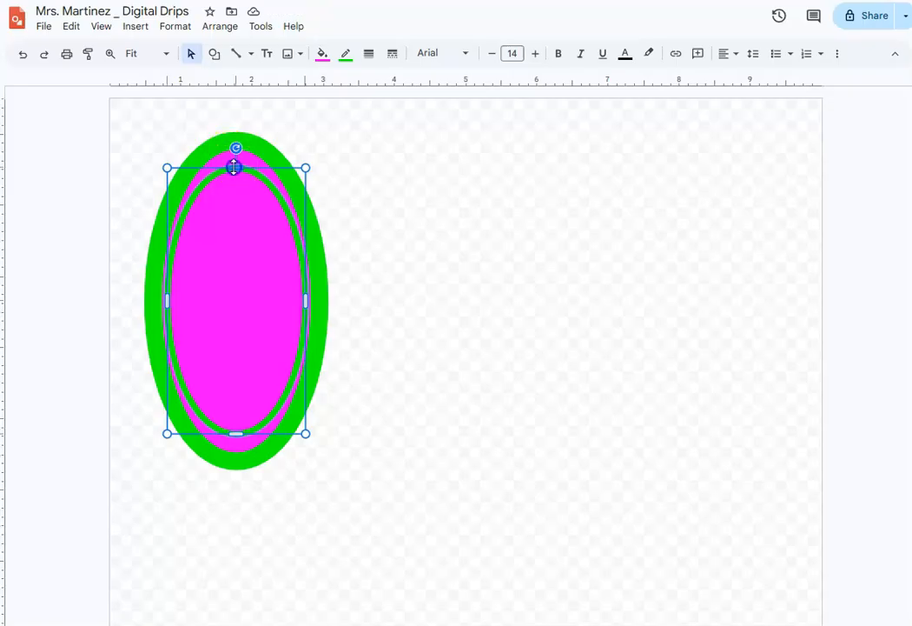
# - Lengthen the inner oval at both ends and narrow both sides so an even magenta ring surrounds it
pyautogui.moveTo(233, 168); pyautogui.dragTo(234, 160)
pyautogui.click(243, 251)
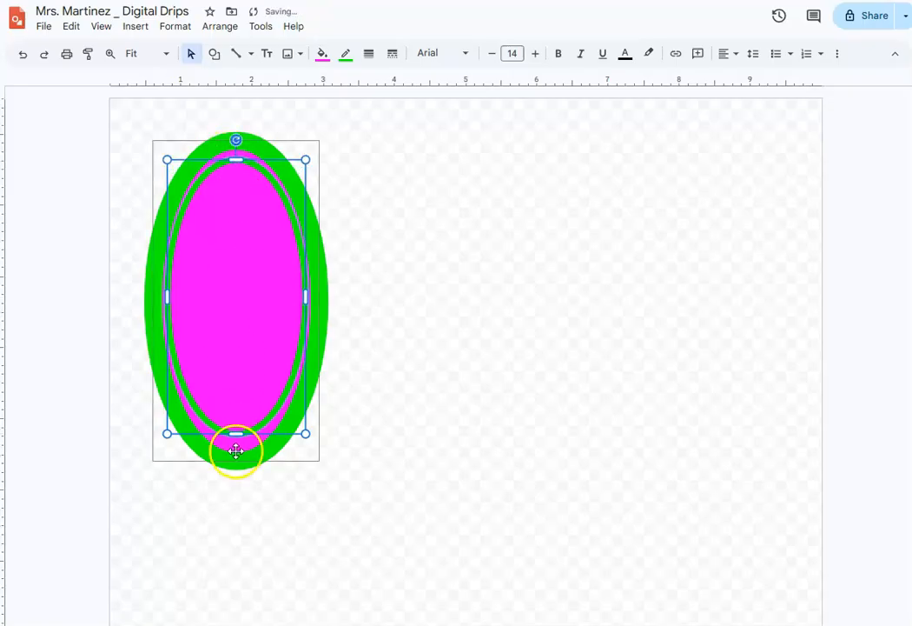
pyautogui.moveTo(237, 433); pyautogui.dragTo(239, 441)
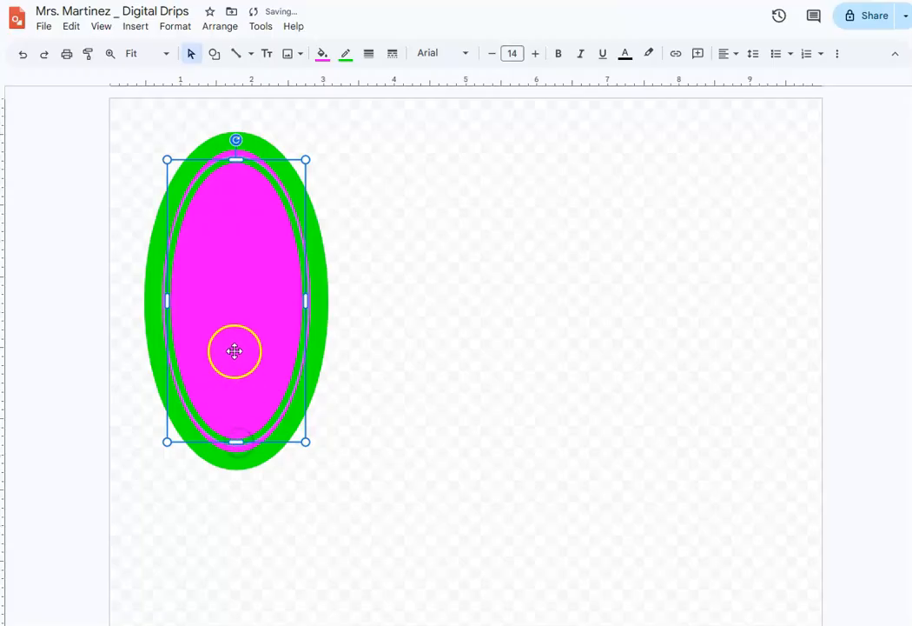
pyautogui.moveTo(166, 300); pyautogui.dragTo(170, 301)
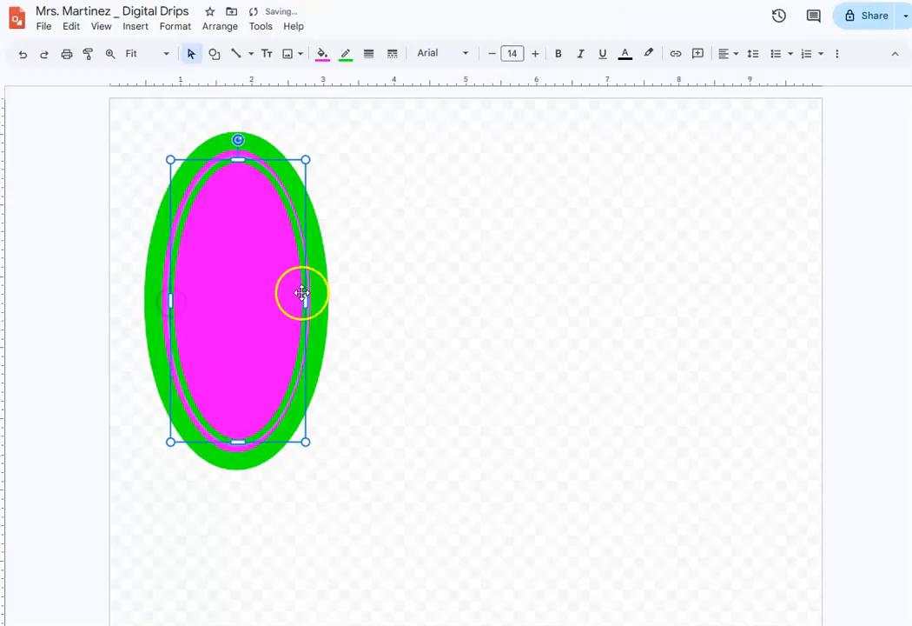
pyautogui.moveTo(307, 302); pyautogui.dragTo(301, 302)
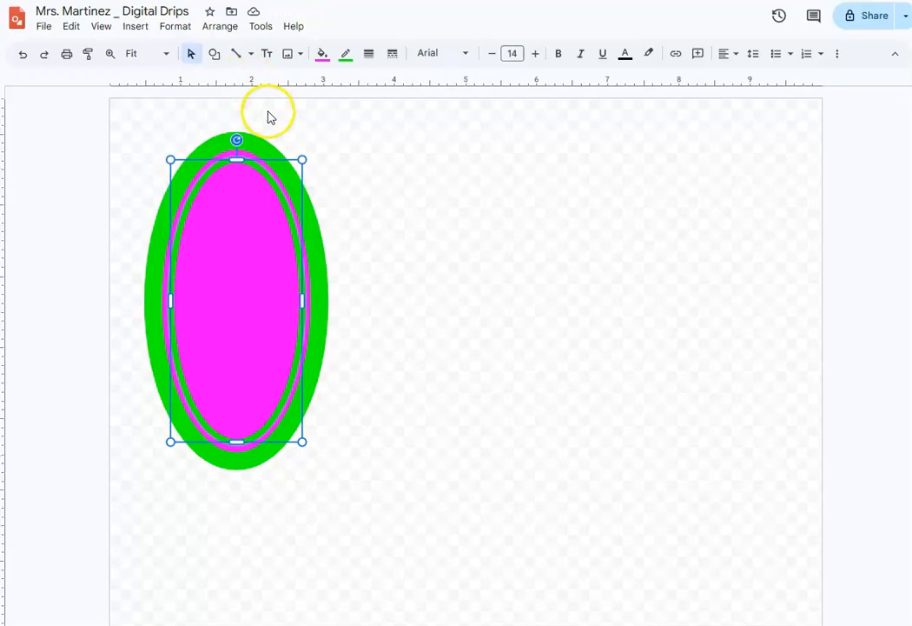
# - Colour the inner oval's border yellow and fill it with cyan
pyautogui.click(345, 54)
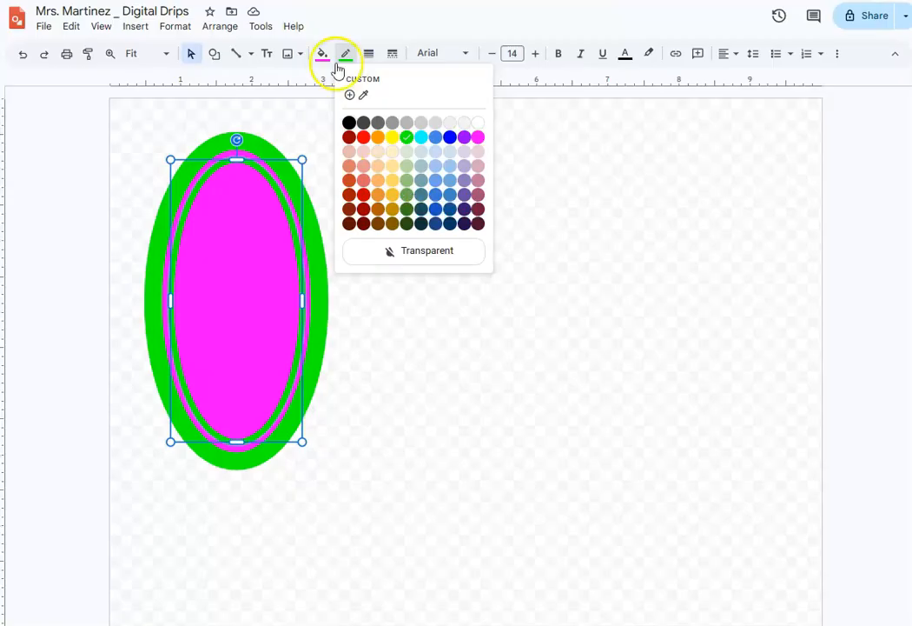
pyautogui.click(395, 139)
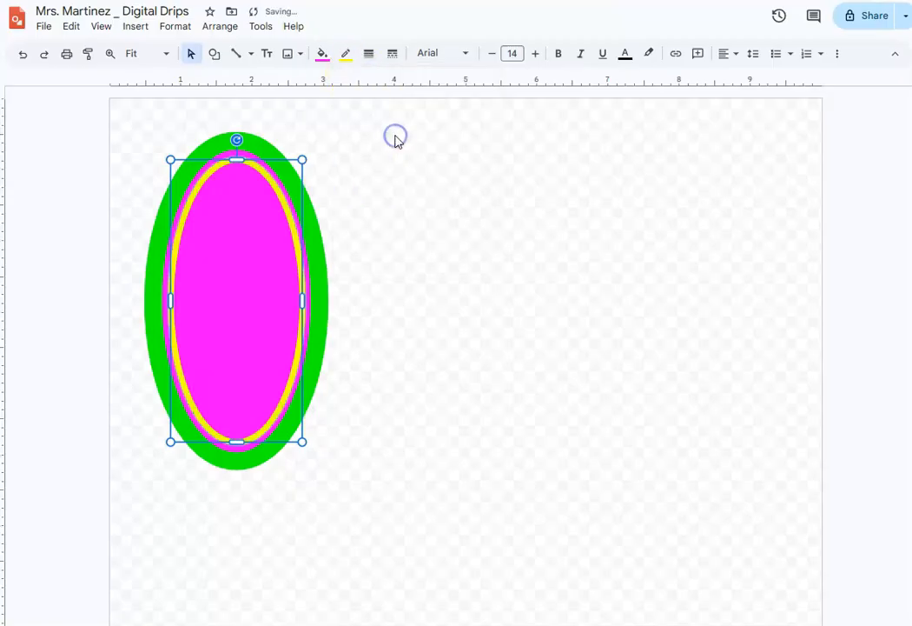
pyautogui.click(322, 54)
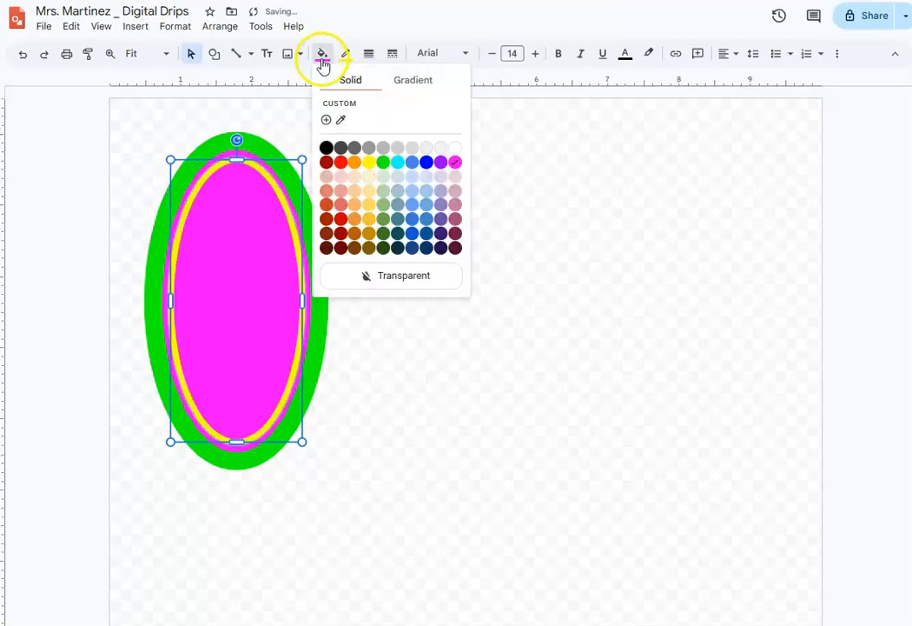
pyautogui.click(396, 163)
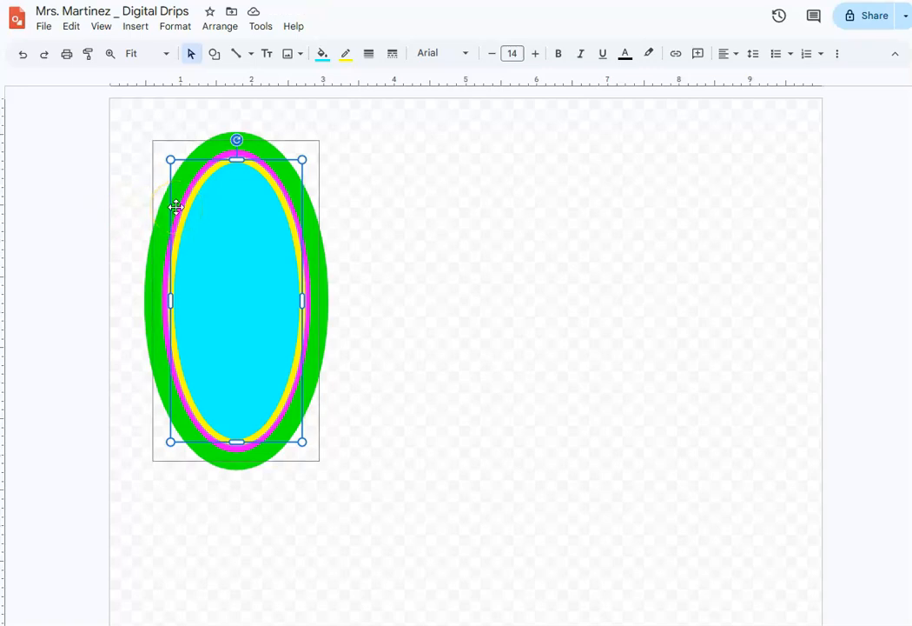
# - Duplicate the cyan oval, resize the copy to about 1.4 by 3.4 inches and centre it within the other ovals
pyautogui.hotkey('ctrl', 'd')
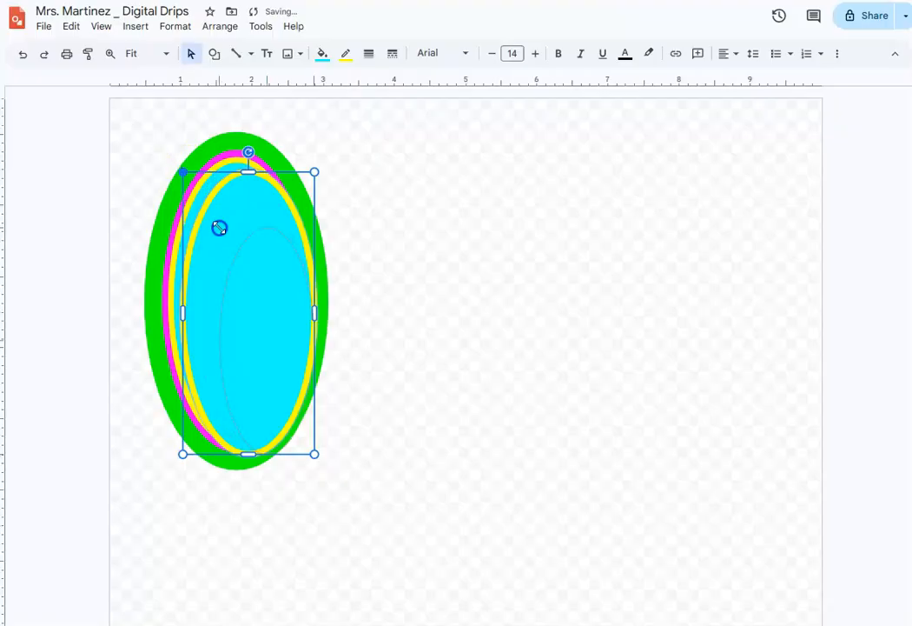
pyautogui.moveTo(219, 228); pyautogui.dragTo(231, 248)
pyautogui.moveTo(269, 283); pyautogui.dragTo(237, 245)
pyautogui.moveTo(209, 199); pyautogui.dragTo(189, 179)
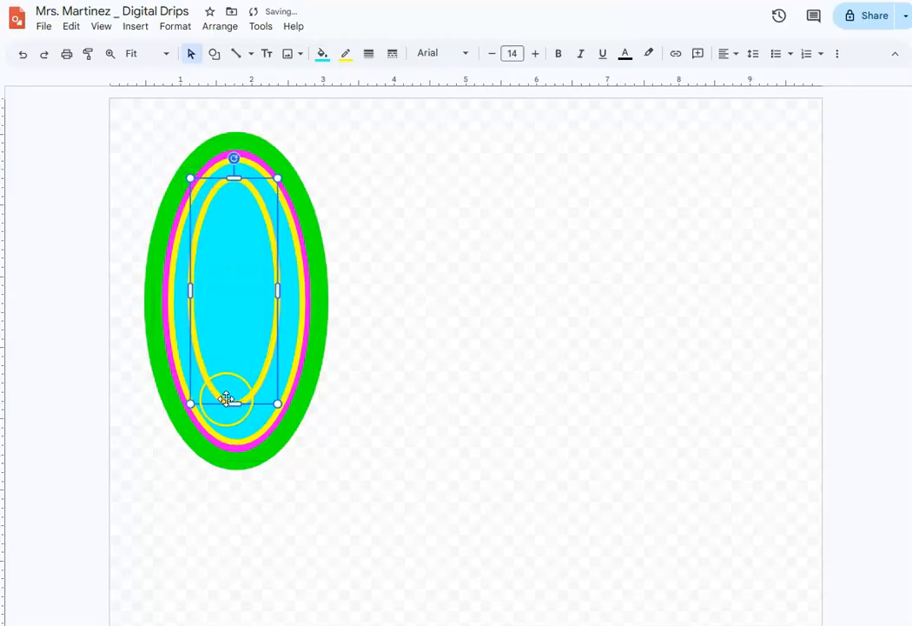
pyautogui.moveTo(278, 404); pyautogui.dragTo(288, 422)
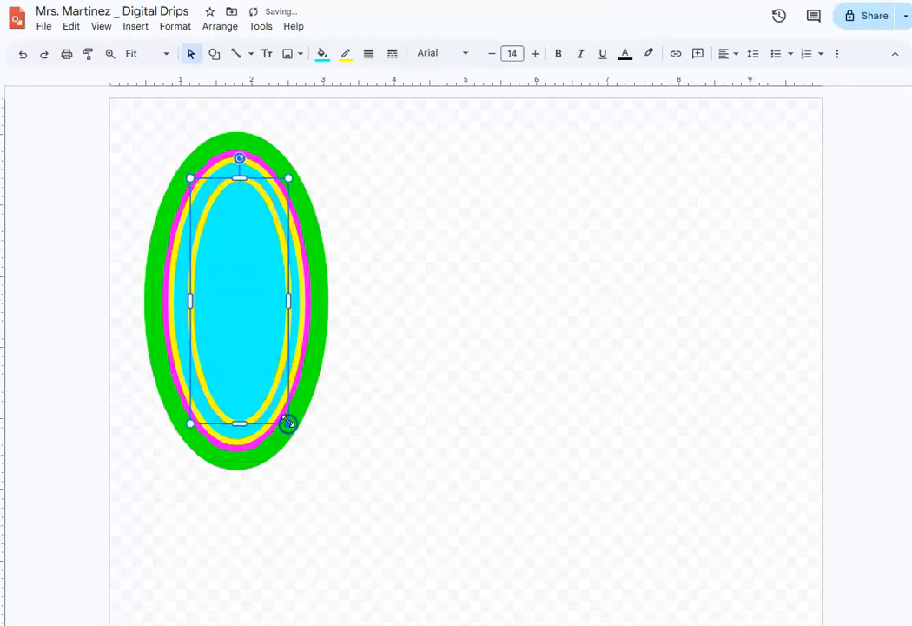
pyautogui.moveTo(236, 332); pyautogui.dragTo(231, 334)
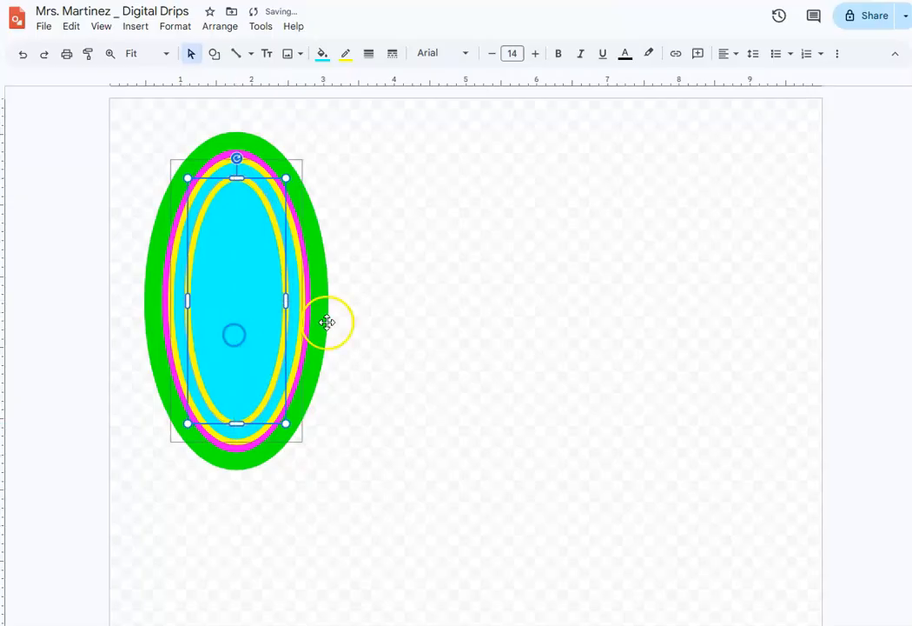
# - Colour the innermost oval's border green and fill it with orange
pyautogui.click(344, 54)
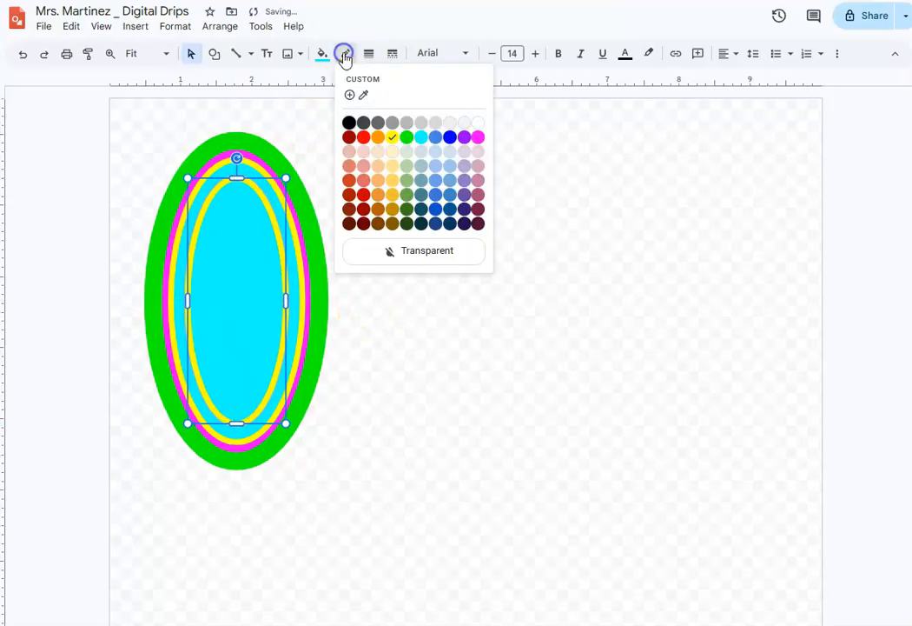
pyautogui.click(406, 136)
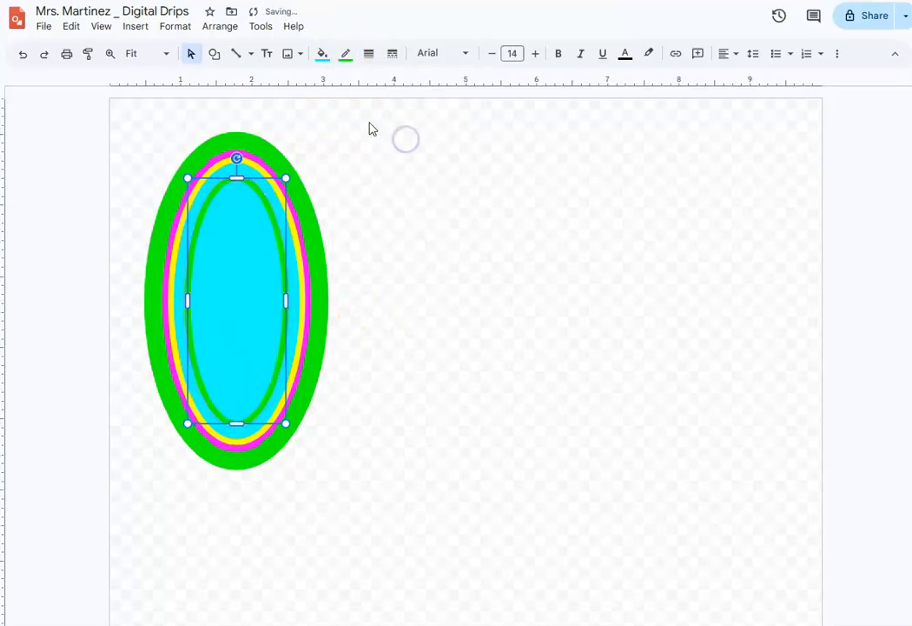
pyautogui.click(323, 54)
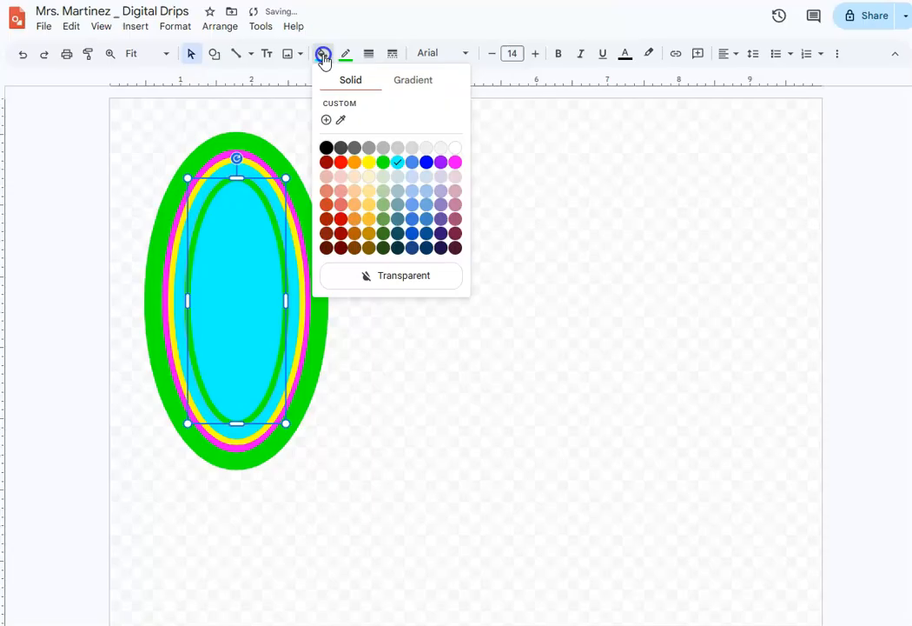
pyautogui.click(358, 164)
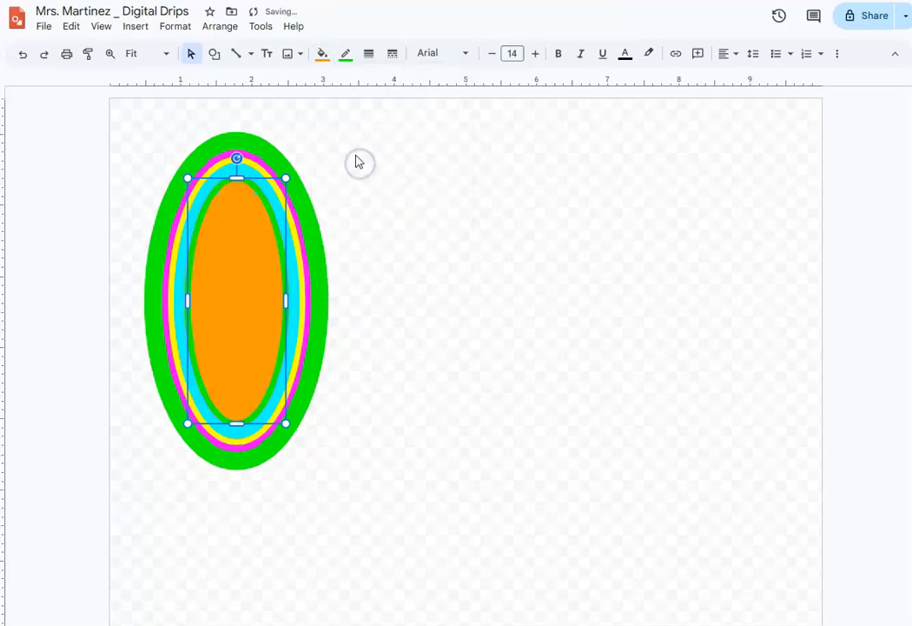
# - Change the outermost oval's border colour to yellow
pyautogui.click(258, 146)
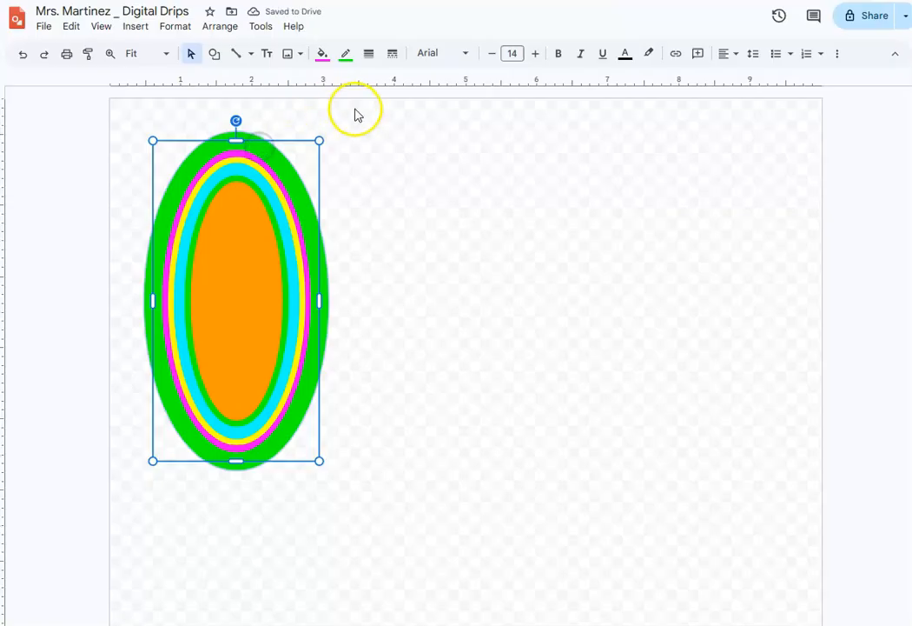
pyautogui.click(345, 54)
pyautogui.click(392, 137)
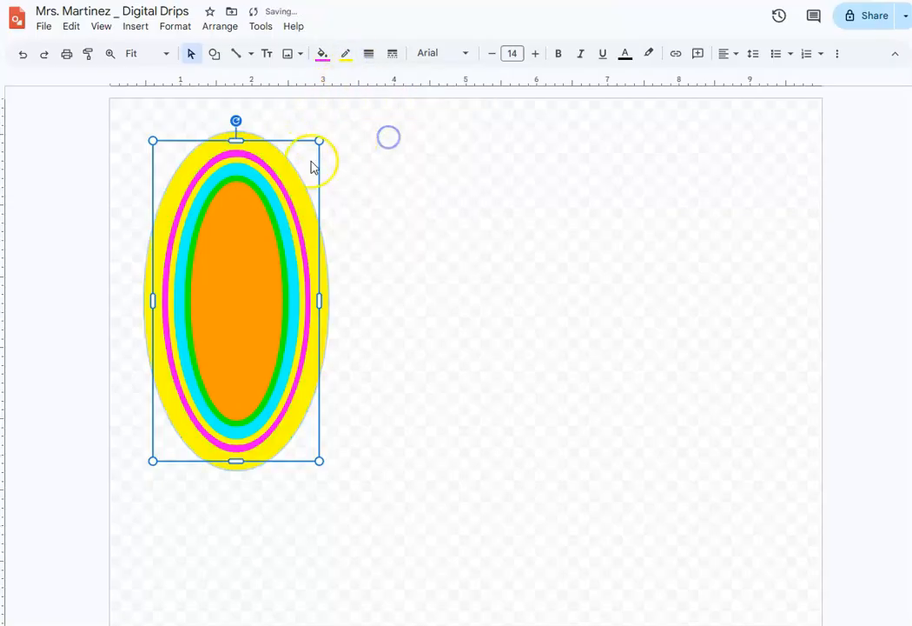
# - Fill the innermost oval with purple
pyautogui.click(272, 189)
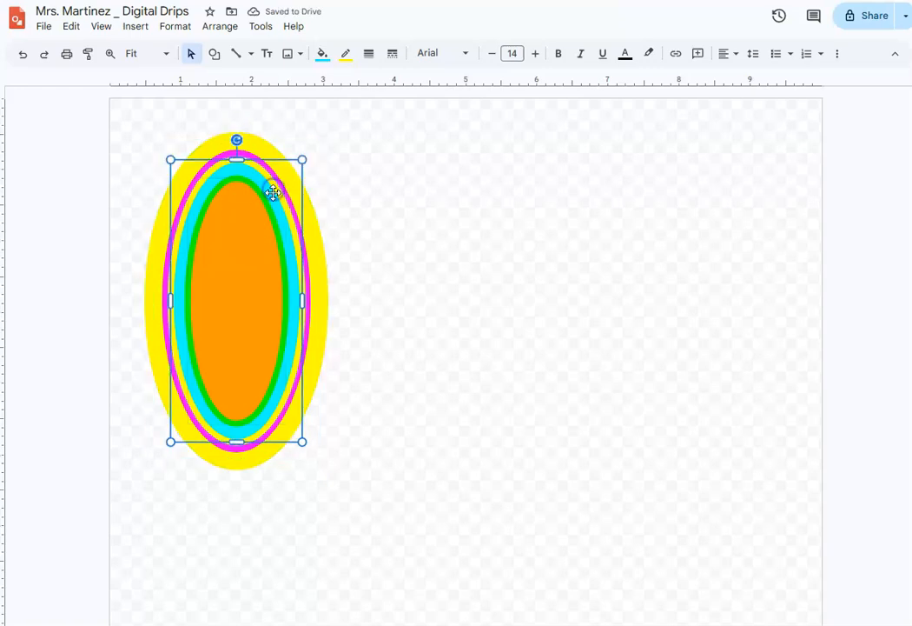
pyautogui.click(256, 250)
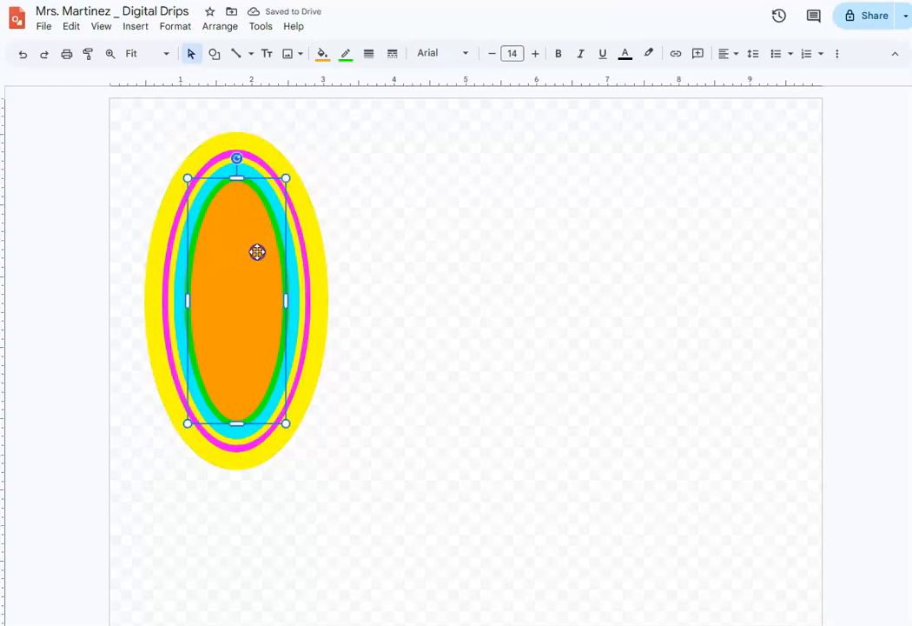
pyautogui.click(329, 59)
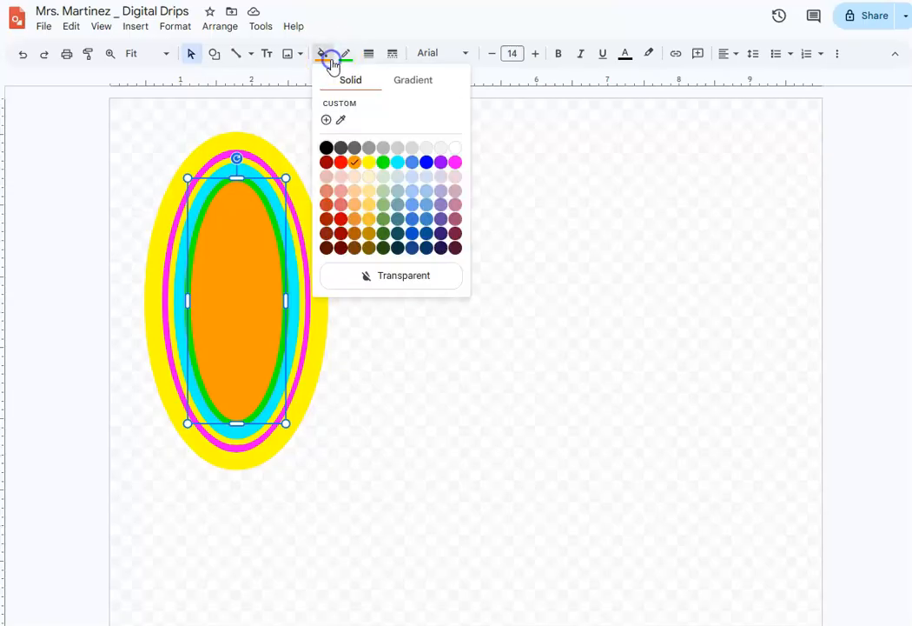
pyautogui.click(397, 163)
pyautogui.click(322, 54)
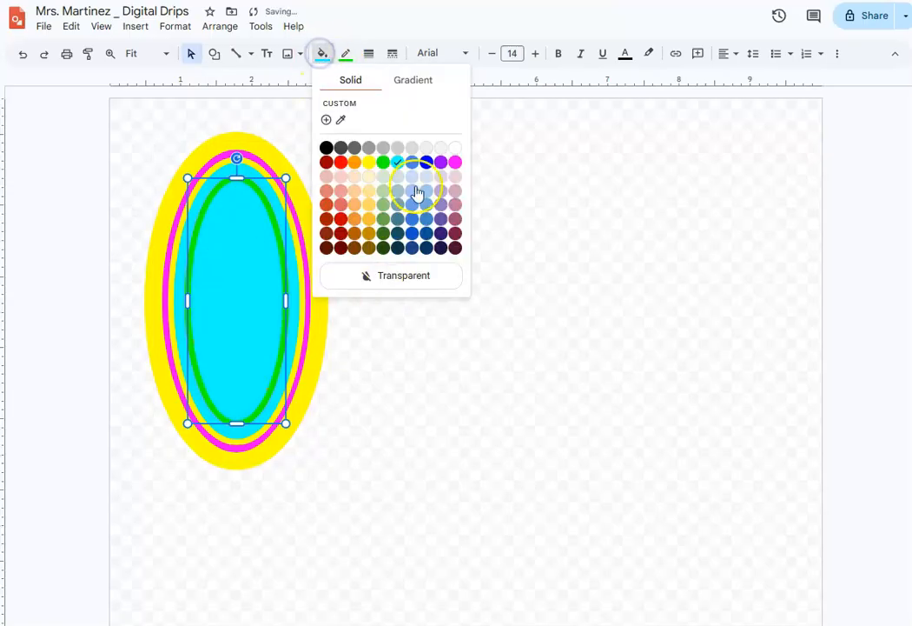
pyautogui.click(440, 162)
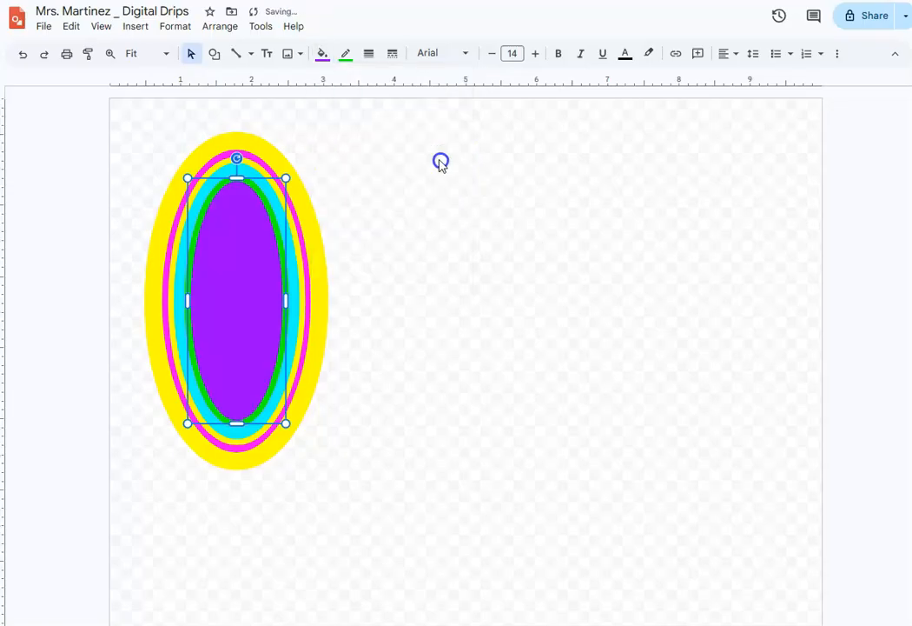
pyautogui.click(396, 215)
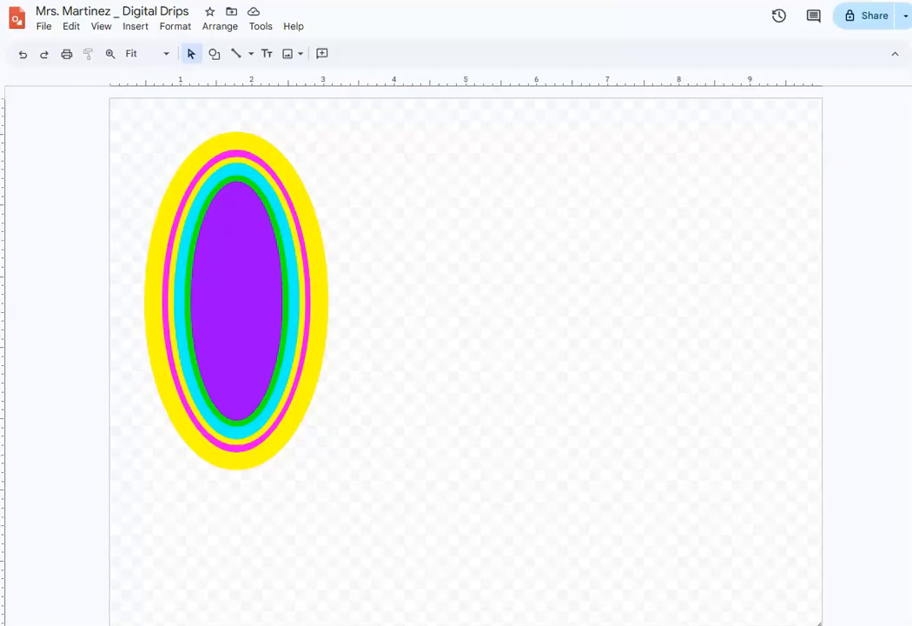
# - Draw a diamond about 2.2 by 2.4 inches in the drawing's upper-right area and rotate it about 17 degrees clockwise
pyautogui.click(215, 54)
pyautogui.moveTo(253, 83)
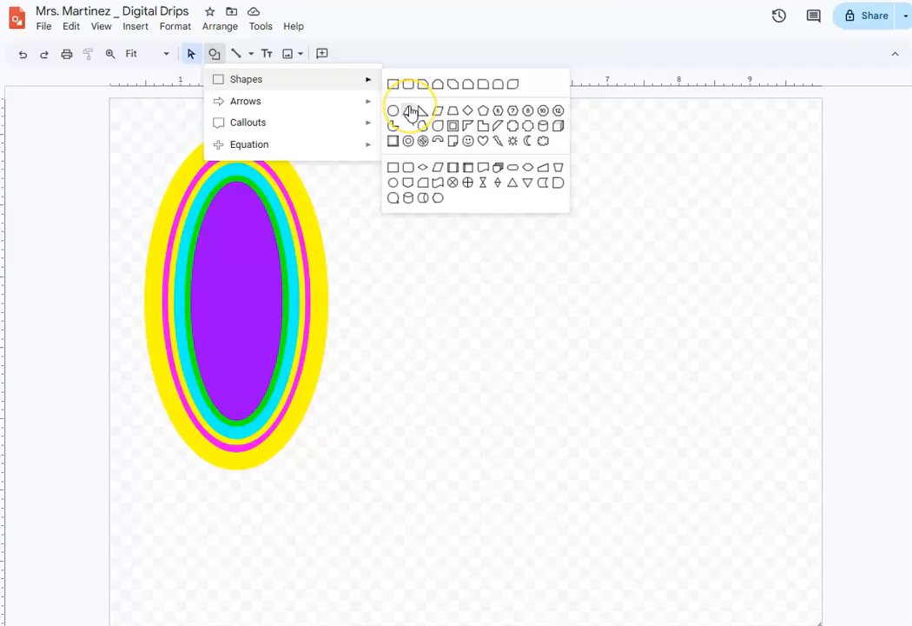
pyautogui.click(470, 111)
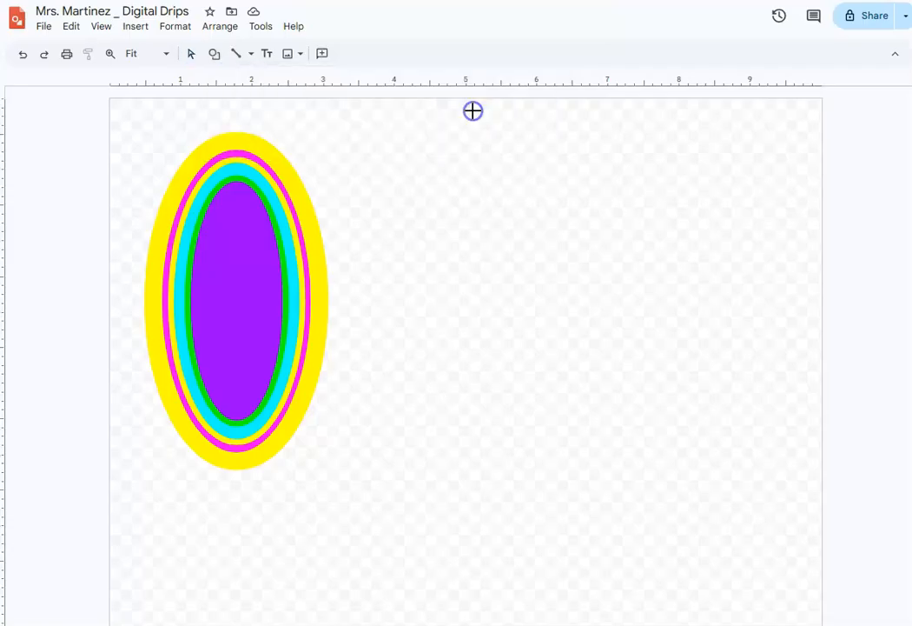
pyautogui.moveTo(607, 171)
pyautogui.mouseDown()
pyautogui.moveTo(737, 327)
pyautogui.moveTo(766, 341)
pyautogui.mouseUp()
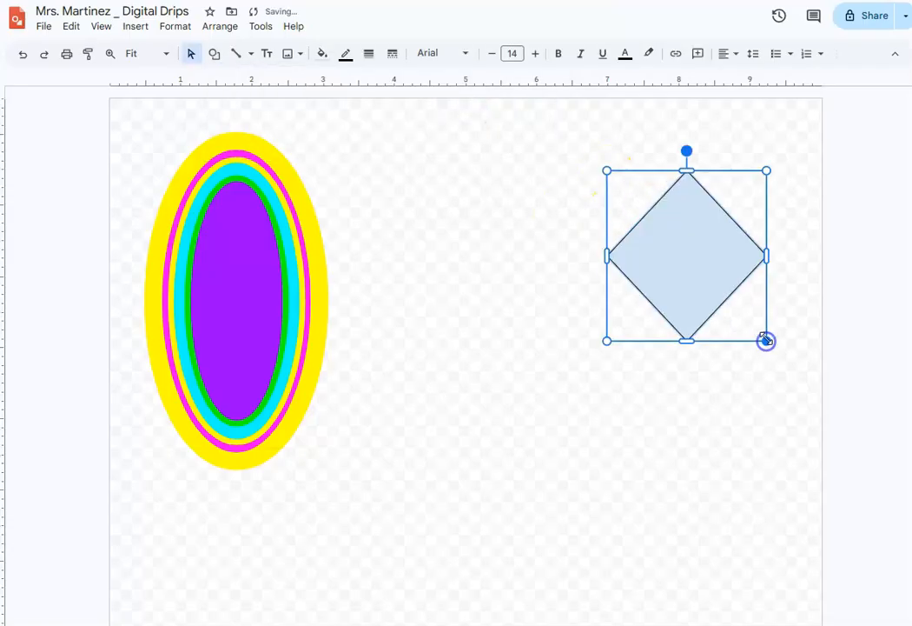
pyautogui.moveTo(686, 151); pyautogui.dragTo(732, 173)
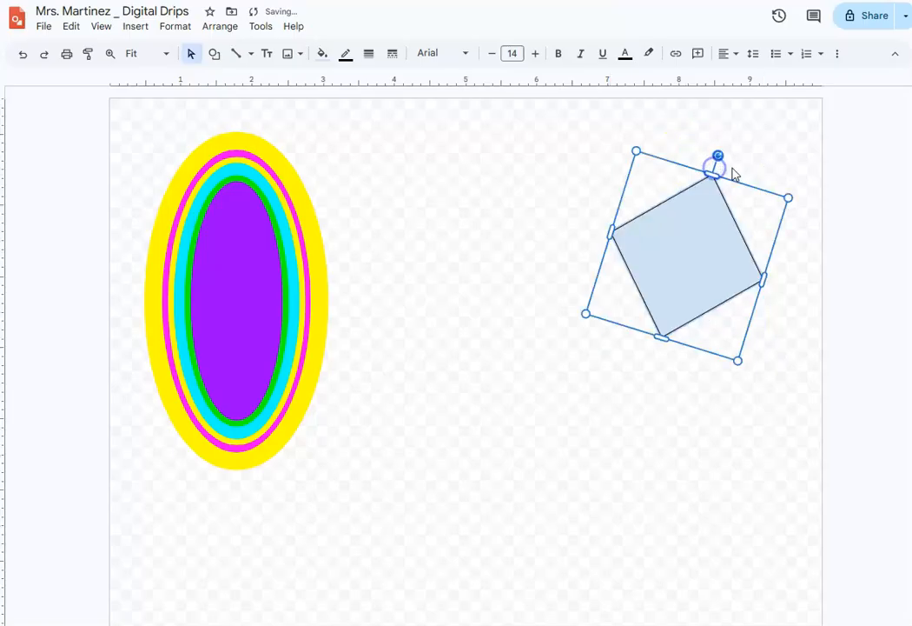
# - Fill the diamond with cyan and give it a 3px magenta border
pyautogui.click(332, 59)
pyautogui.click(393, 159)
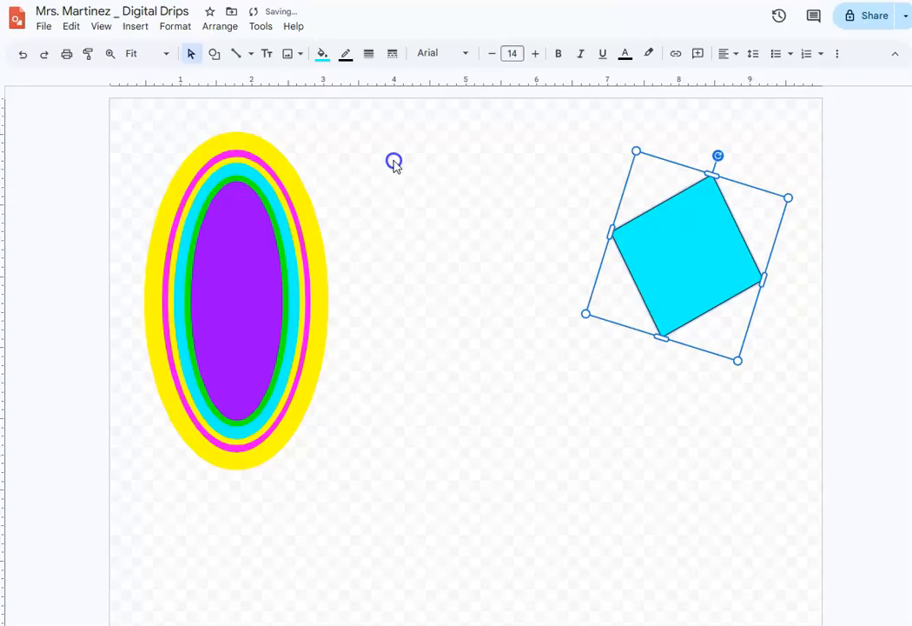
pyautogui.click(343, 57)
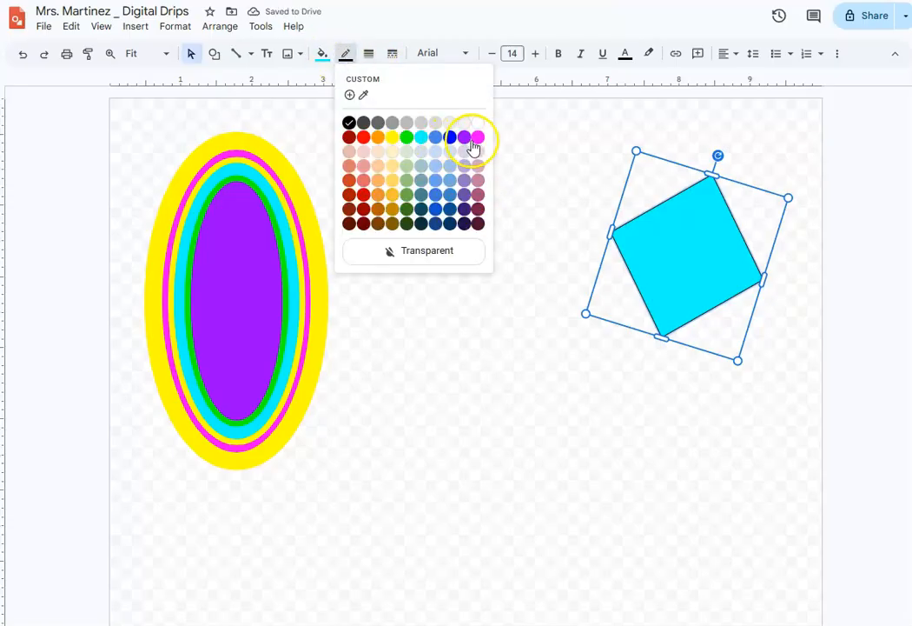
pyautogui.click(477, 138)
pyautogui.click(368, 54)
pyautogui.click(395, 124)
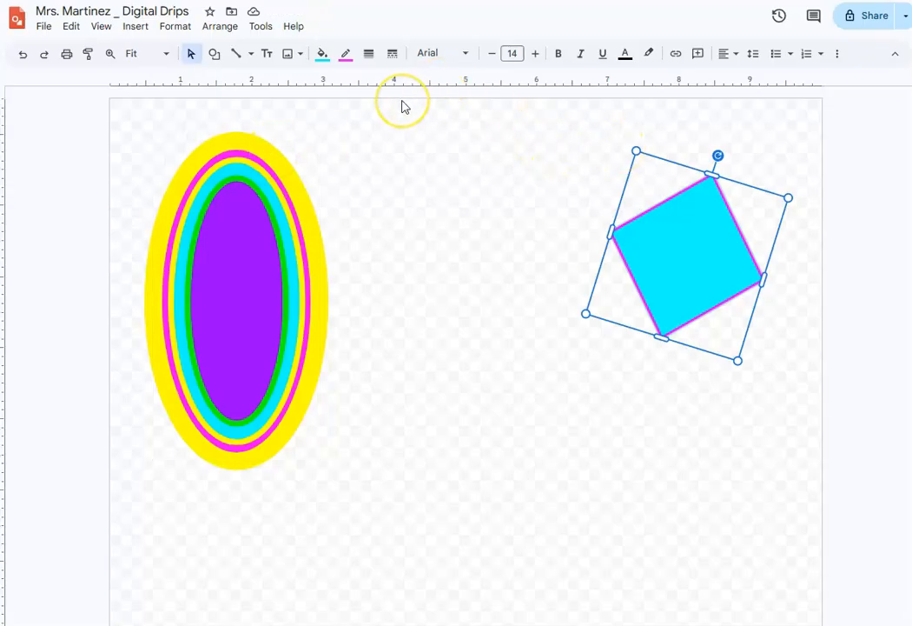
# - Nest three progressively smaller copies of the cyan diamond inside the original
pyautogui.hotkey('ctrl', 'v')
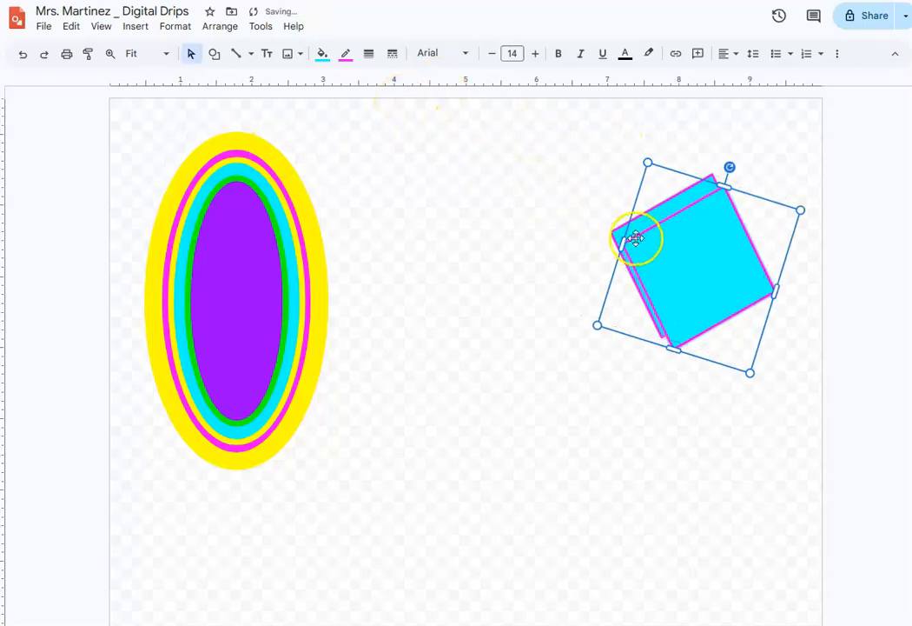
pyautogui.moveTo(662, 243); pyautogui.dragTo(682, 233)
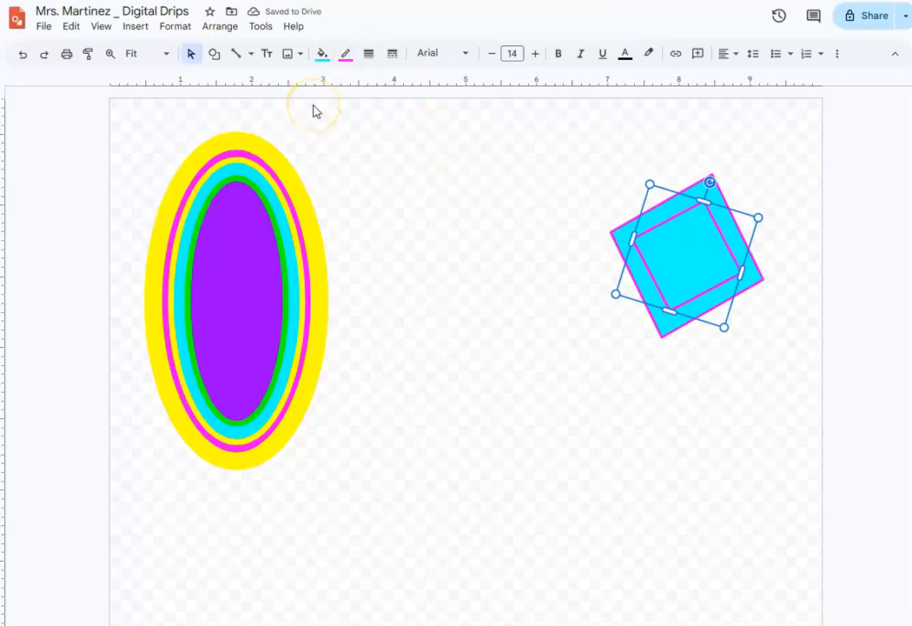
pyautogui.hotkey('ctrl', 'v')
pyautogui.moveTo(708, 235); pyautogui.dragTo(682, 254)
pyautogui.click(652, 284)
pyautogui.hotkey('ctrl', 'v')
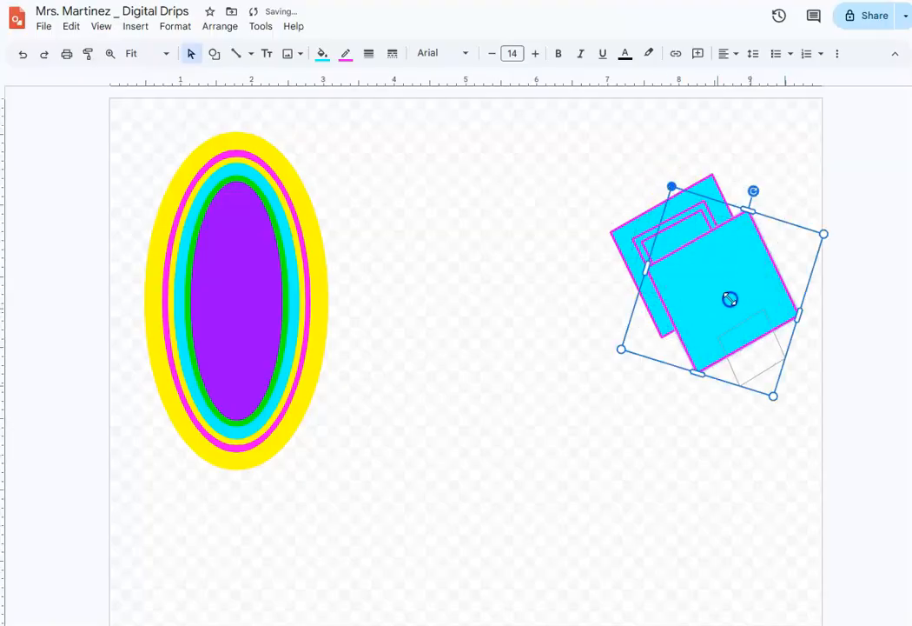
pyautogui.moveTo(728, 303); pyautogui.dragTo(728, 304)
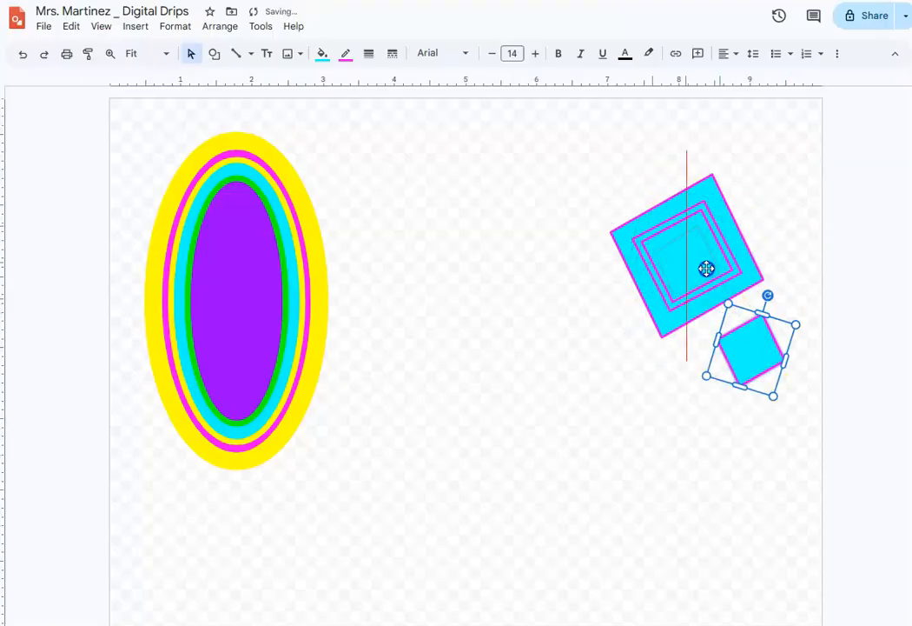
pyautogui.moveTo(704, 263); pyautogui.dragTo(705, 263)
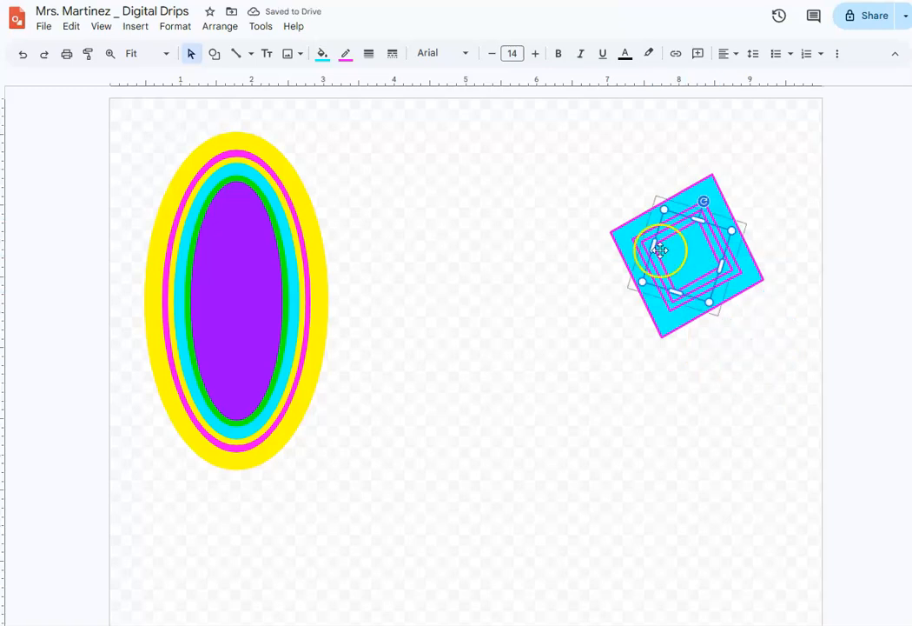
pyautogui.click(607, 182)
# - Set the outermost oval's border weight to 8px
pyautogui.click(256, 154)
pyautogui.click(238, 223)
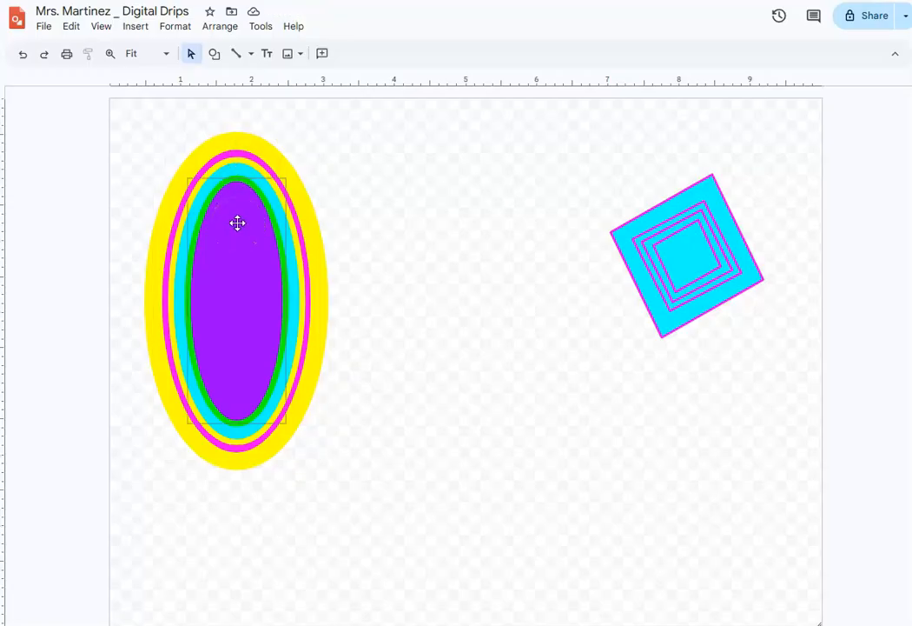
pyautogui.click(169, 138)
pyautogui.click(245, 142)
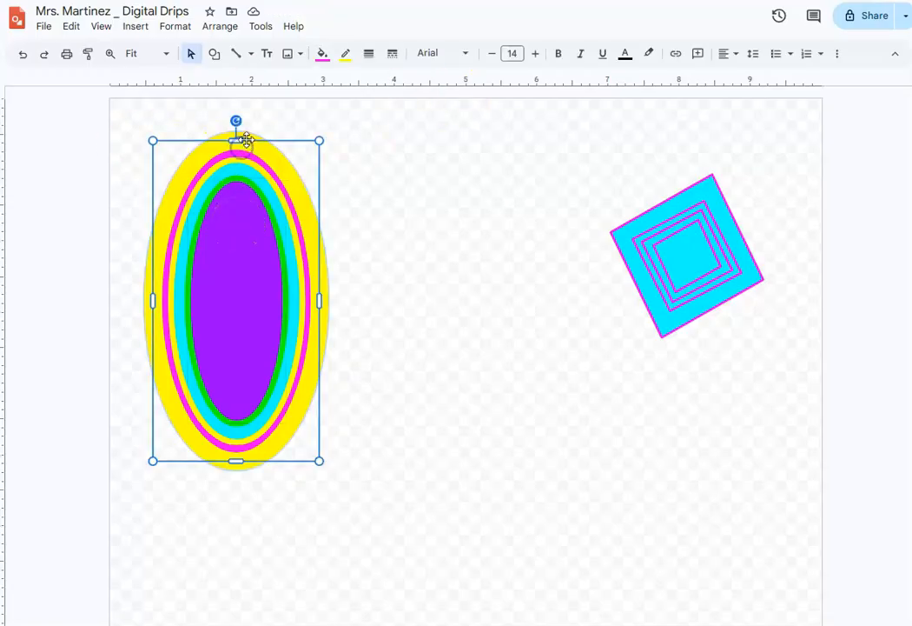
pyautogui.click(350, 53)
pyautogui.click(372, 55)
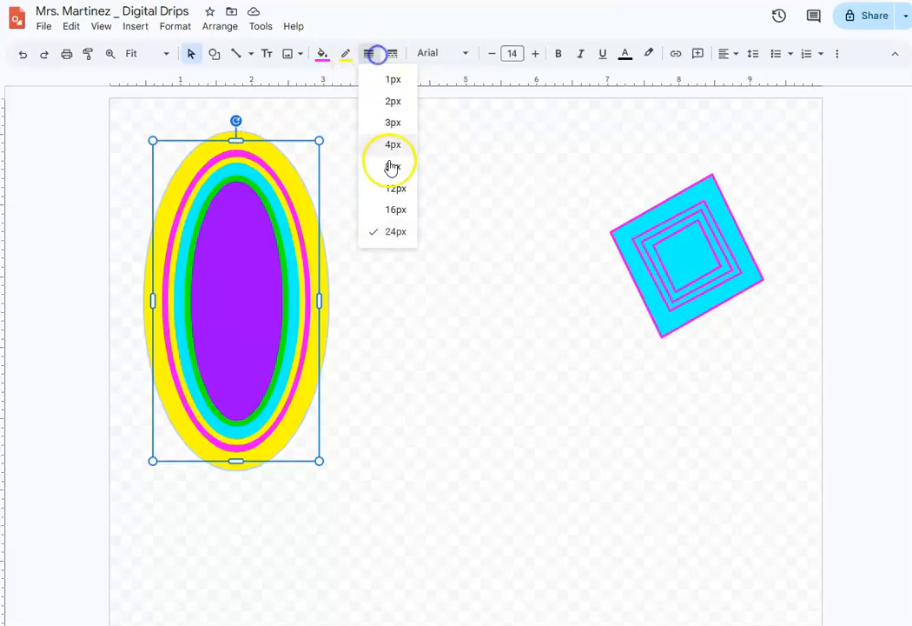
pyautogui.click(395, 168)
pyautogui.click(388, 290)
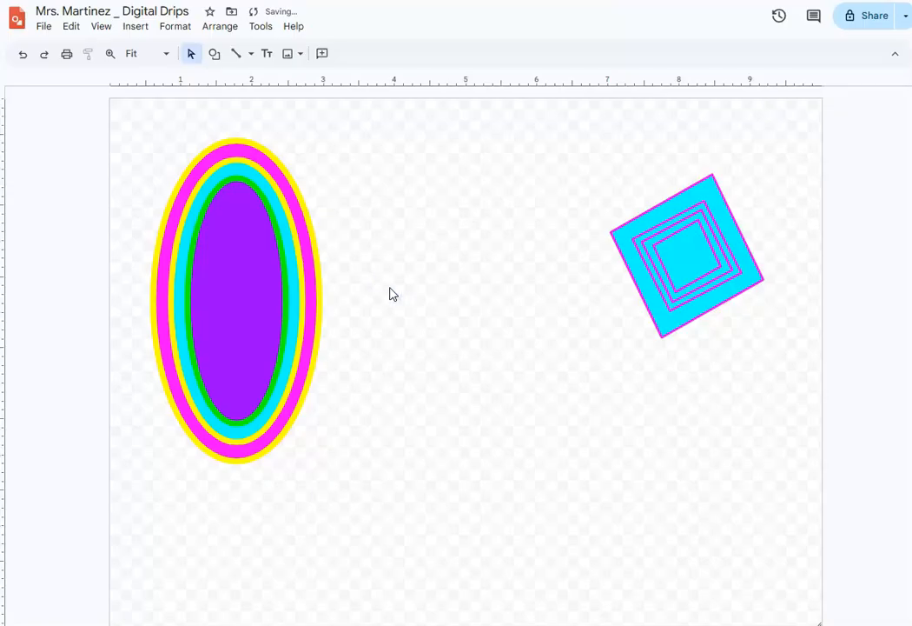
# - Draw a right-pointing block arrow about 3 by 3.3 inches over the lower end of the nested ovals
pyautogui.click(284, 266)
pyautogui.click(356, 184)
pyautogui.click(214, 54)
pyautogui.moveTo(248, 102)
pyautogui.click(395, 106)
pyautogui.moveTo(135, 459); pyautogui.dragTo(350, 610)
pyautogui.moveTo(242, 458); pyautogui.dragTo(246, 377)
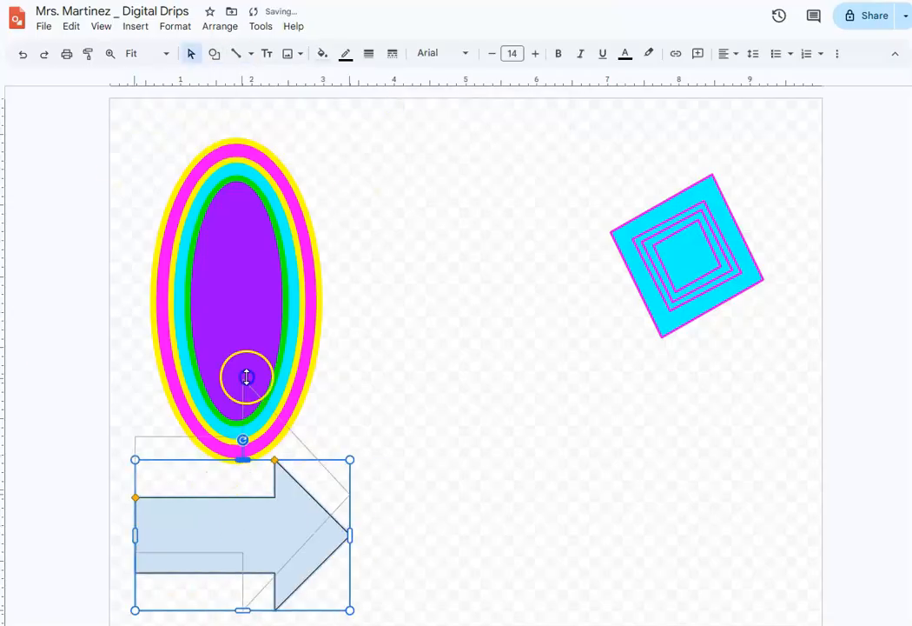
# - Fill the arrow with yellow and give it an 8px purple border
pyautogui.click(322, 54)
pyautogui.click(371, 126)
pyautogui.click(369, 54)
pyautogui.click(383, 144)
pyautogui.click(346, 54)
pyautogui.click(465, 139)
pyautogui.click(370, 54)
pyautogui.click(392, 166)
# - Nest two smaller copies inside the yellow arrow and give the innermost a purple fill with a yellow border
pyautogui.hotkey('ctrl', 'd')
pyautogui.moveTo(146, 387); pyautogui.dragTo(239, 488)
pyautogui.click(322, 54)
pyautogui.click(442, 162)
pyautogui.click(346, 54)
pyautogui.click(392, 162)
# - Fill the middle arrow with green
pyautogui.click(220, 473)
pyautogui.click(323, 53)
pyautogui.click(383, 163)
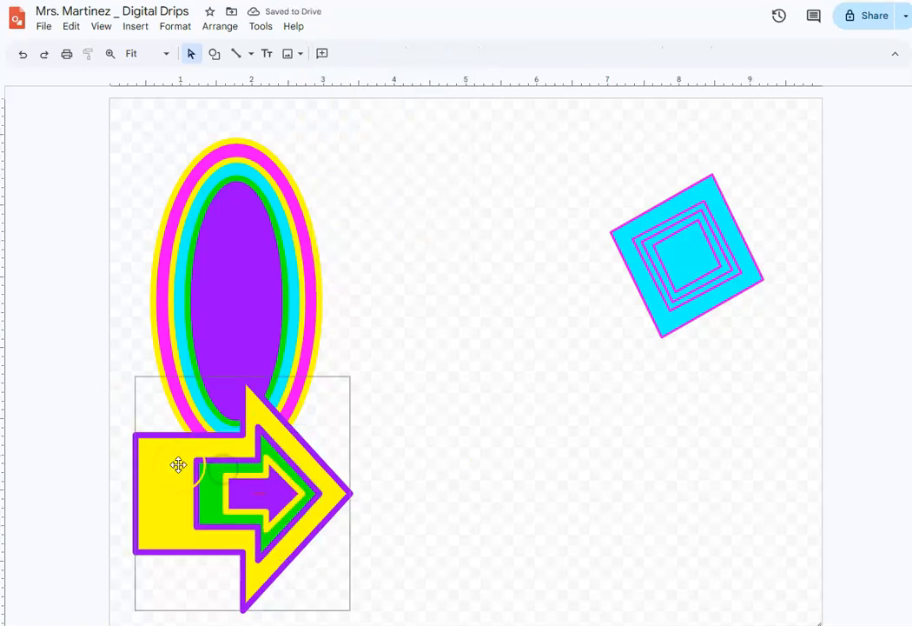
pyautogui.hotkey('ctrl', 'd')
pyautogui.click(137, 382)
pyautogui.click(220, 495)
pyautogui.moveTo(139, 388); pyautogui.dragTo(177, 442)
pyautogui.press('Delete')
# - Select all the nested ovals together and group them
pyautogui.moveTo(152, 201); pyautogui.dragTo(358, 339)
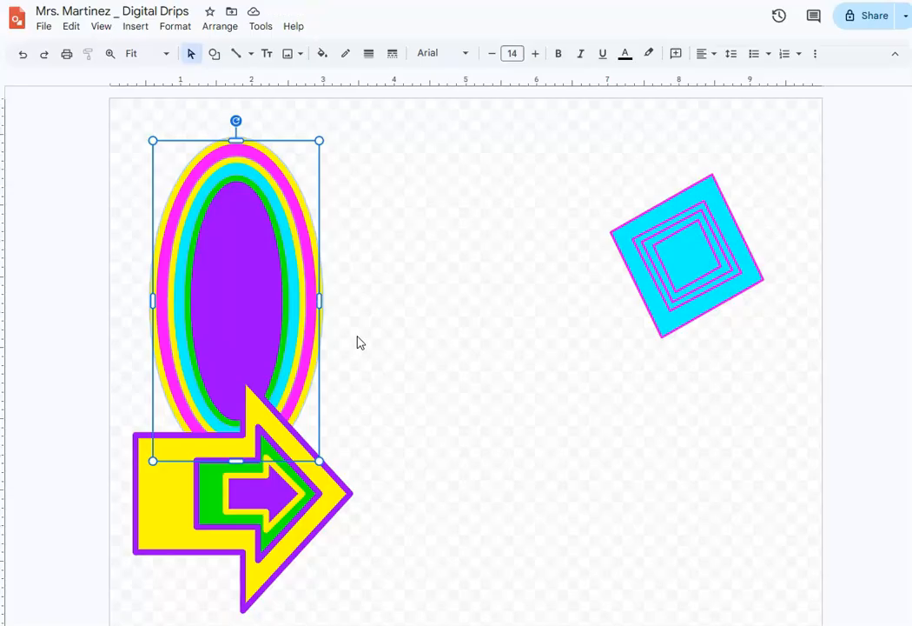
pyautogui.click(108, 147)
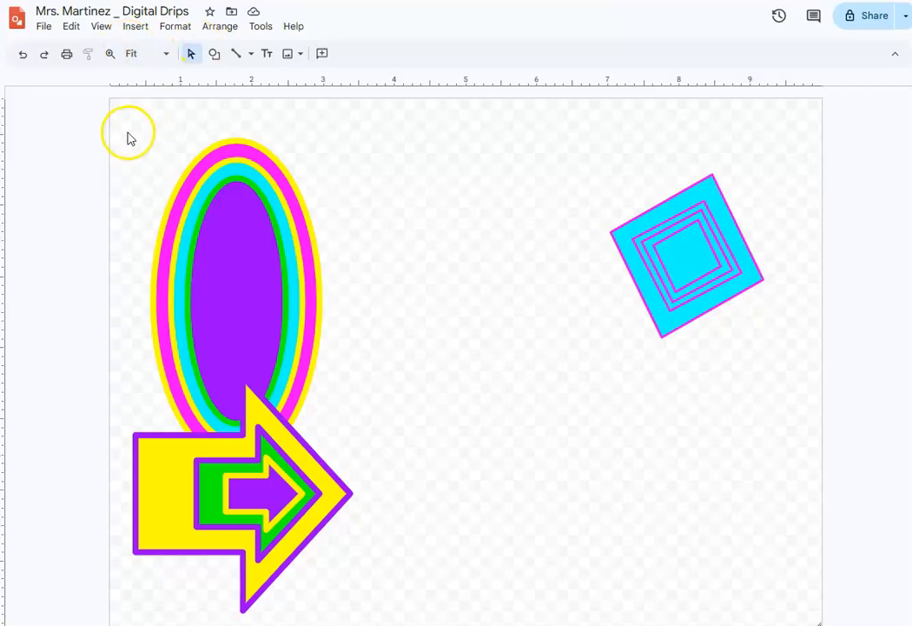
pyautogui.moveTo(146, 150); pyautogui.dragTo(357, 298)
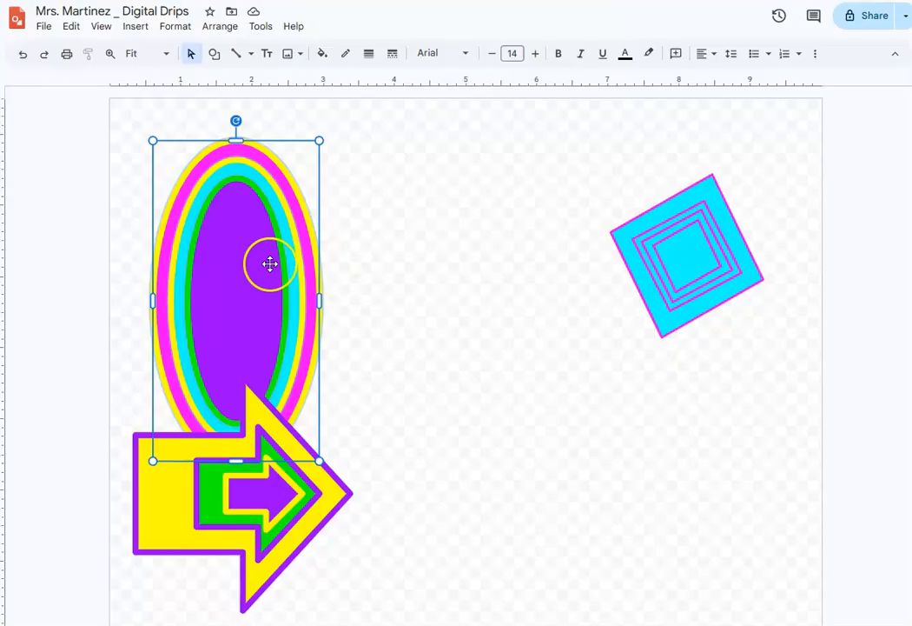
pyautogui.click(218, 26)
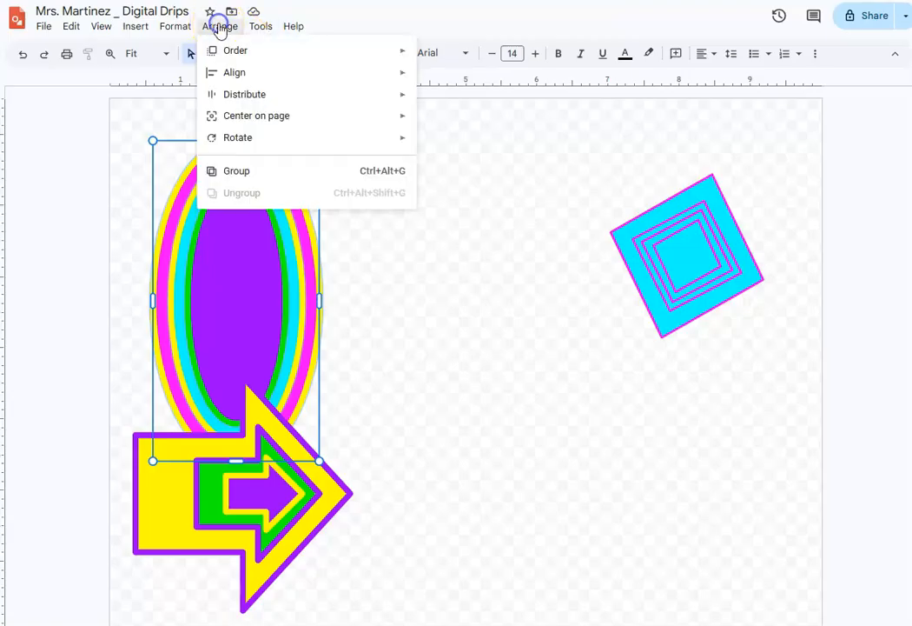
pyautogui.click(252, 173)
pyautogui.click(103, 185)
# - Reshape the oval group to about 2.4 by 2 inches and move it to the drawing's upper-left corner
pyautogui.moveTo(273, 190)
pyautogui.mouseDown()
pyautogui.moveTo(471, 187)
pyautogui.moveTo(274, 182)
pyautogui.mouseUp()
pyautogui.moveTo(184, 218); pyautogui.dragTo(401, 222)
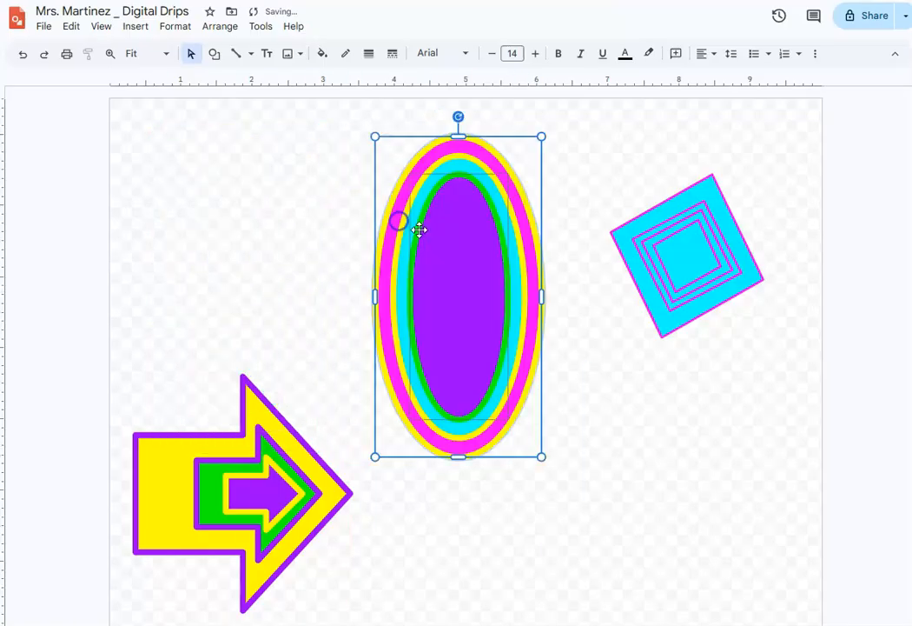
pyautogui.moveTo(374, 138); pyautogui.dragTo(414, 266)
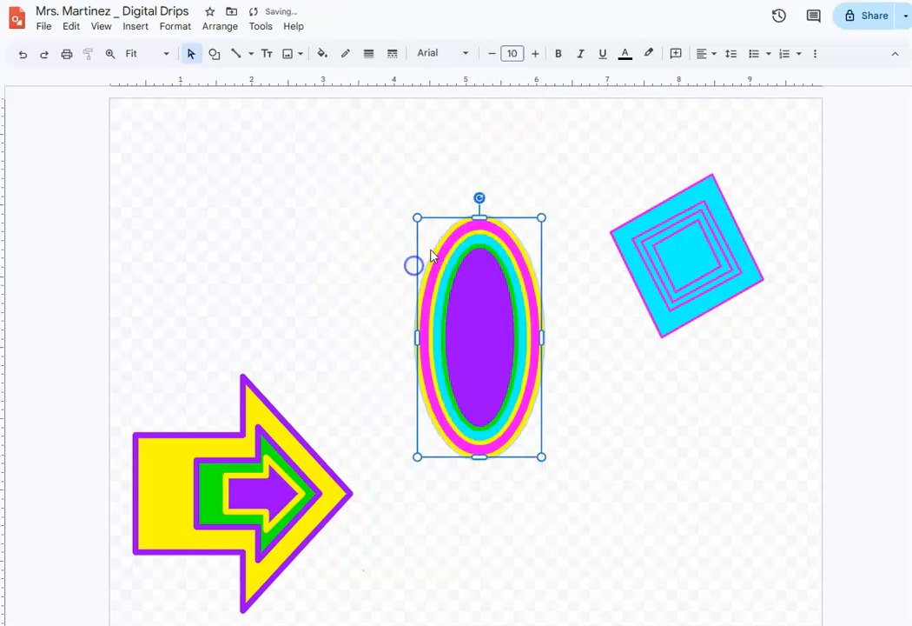
pyautogui.moveTo(415, 215)
pyautogui.mouseDown()
pyautogui.moveTo(387, 260)
pyautogui.moveTo(425, 232)
pyautogui.mouseUp()
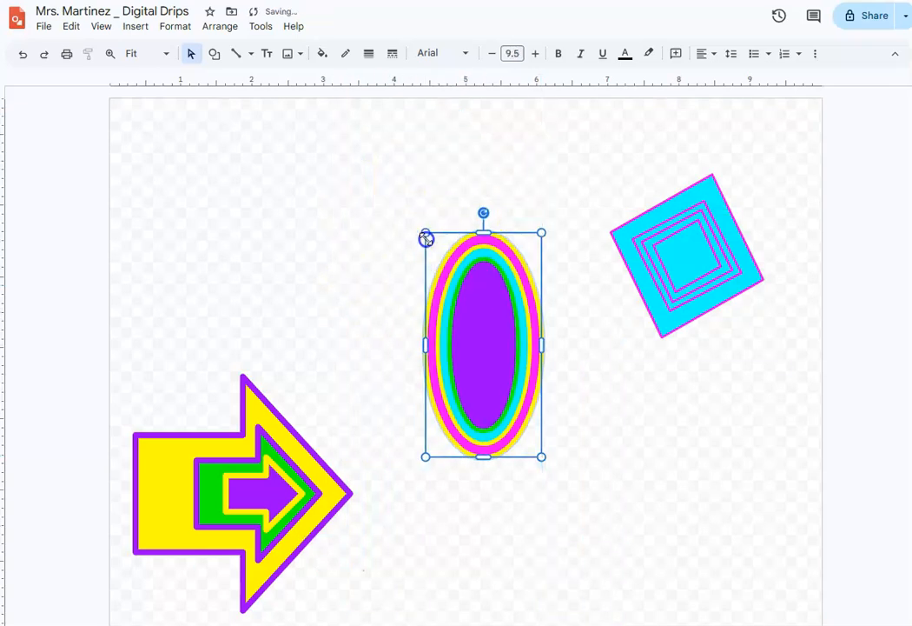
pyautogui.moveTo(483, 232); pyautogui.dragTo(483, 313)
pyautogui.moveTo(426, 384); pyautogui.dragTo(371, 383)
pyautogui.moveTo(433, 390); pyautogui.dragTo(203, 187)
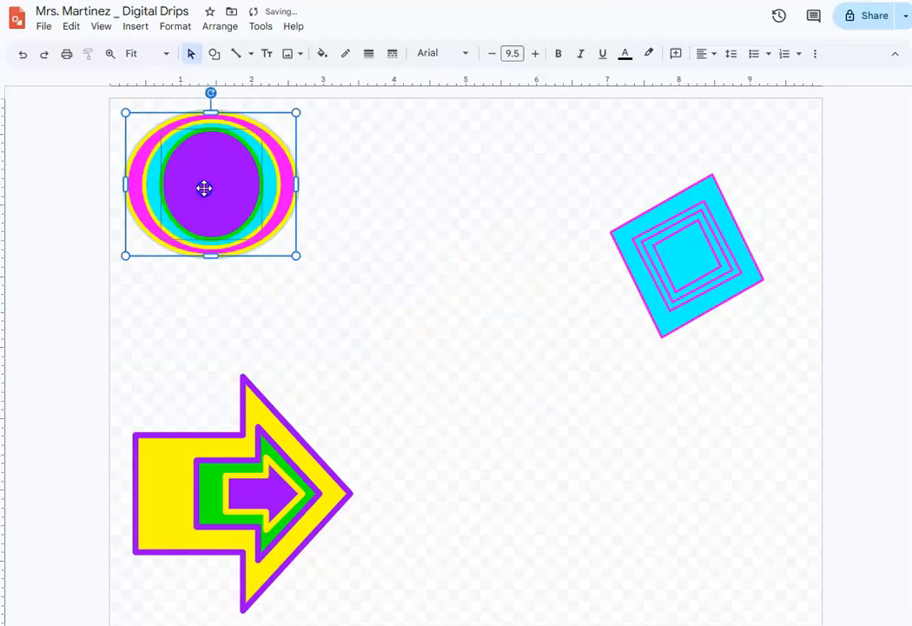
pyautogui.click(431, 379)
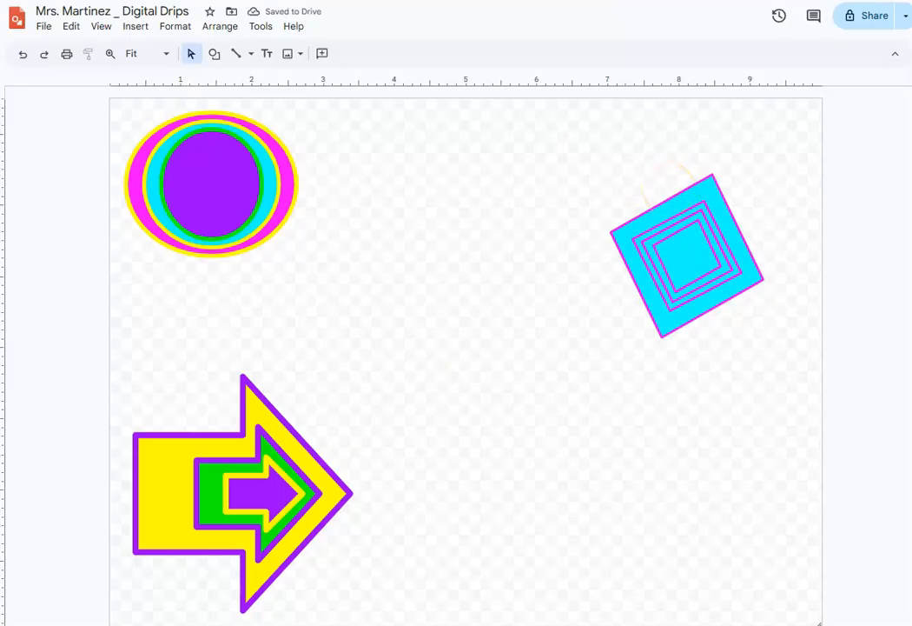
# - Draw a four-point star about 3.3 by 3.8 inches below the diamonds, with a magenta fill and yellow border
pyautogui.click(213, 53)
pyautogui.moveTo(332, 126)
pyautogui.click(452, 126)
pyautogui.moveTo(483, 260); pyautogui.dragTo(716, 531)
pyautogui.click(323, 54)
pyautogui.click(455, 162)
pyautogui.click(346, 54)
pyautogui.click(392, 136)
# - Duplicate the star three times in an offset stack and fill the front copy with purple
pyautogui.hotkey('ctrl', 'd')
pyautogui.hotkey('ctrl', 'd')
pyautogui.hotkey('ctrl', 'd')
pyautogui.click(322, 54)
pyautogui.click(440, 162)
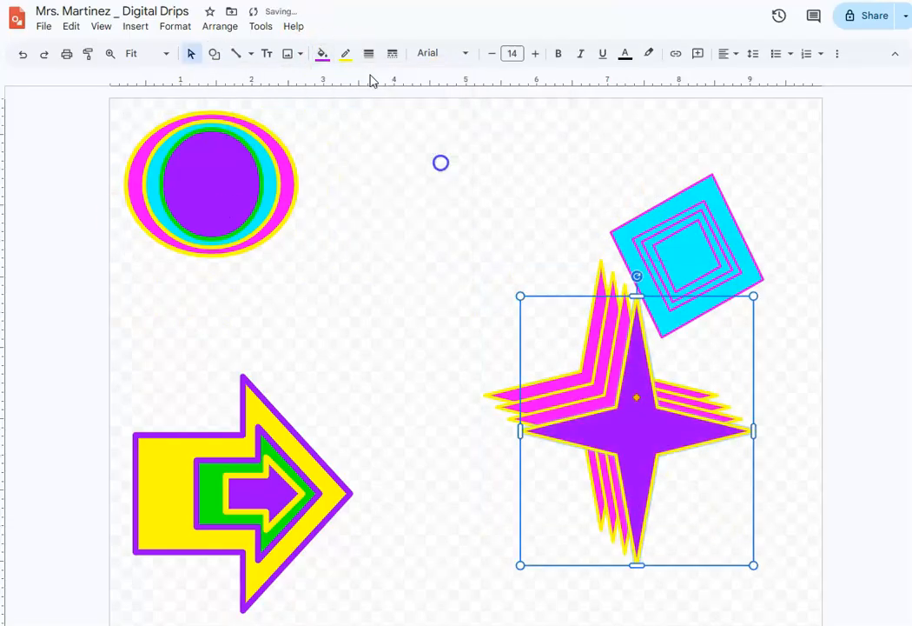
# - Fill the star directly behind the purple one with cyan and the one behind that with green
pyautogui.click(623, 351)
pyautogui.click(323, 54)
pyautogui.click(401, 161)
pyautogui.click(600, 388)
pyautogui.click(323, 54)
pyautogui.click(384, 161)
pyautogui.click(497, 438)
pyautogui.click(214, 54)
pyautogui.click(421, 148)
pyautogui.moveTo(406, 134); pyautogui.dragTo(546, 274)
pyautogui.moveTo(475, 114); pyautogui.dragTo(318, 174)
pyautogui.moveTo(555, 148); pyautogui.dragTo(525, 170)
pyautogui.press('Delete')
# - Draw a tall rectangle about 1.1 by 6.6 inches beside the arrow's tip, with a yellow fill and thick magenta border
pyautogui.click(214, 54)
pyautogui.click(393, 85)
pyautogui.moveTo(353, 143); pyautogui.dragTo(430, 610)
pyautogui.click(322, 54)
pyautogui.click(370, 161)
pyautogui.click(348, 53)
pyautogui.click(479, 127)
pyautogui.click(369, 54)
# - Duplicate the yellow rectangle, shrink the copy to about 0.8 by 5.6 inches and centre it inside the original
pyautogui.hotkey('ctrl', 'd')
pyautogui.click(346, 54)
pyautogui.click(465, 127)
pyautogui.moveTo(381, 195); pyautogui.dragTo(397, 220)
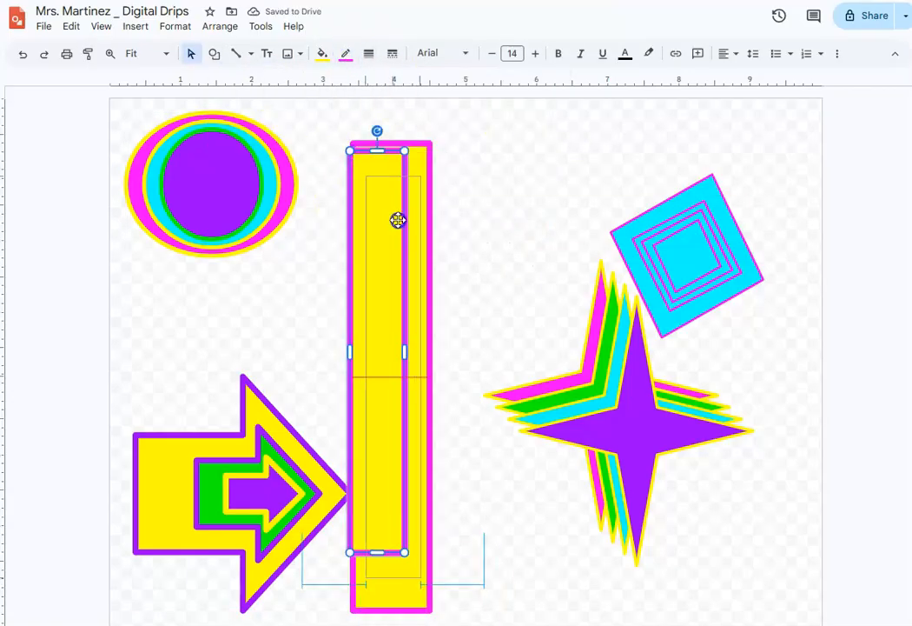
# - Centre the inner rectangle, stretch it to about 6.2 inches tall, and nest a duplicate of about 0.6 by 5.7 inches inside it
pyautogui.moveTo(389, 177); pyautogui.dragTo(384, 154)
pyautogui.moveTo(390, 579); pyautogui.dragTo(390, 596)
pyautogui.hotkey('ctrl', 'd')
pyautogui.moveTo(375, 167); pyautogui.dragTo(386, 196)
pyautogui.moveTo(416, 259); pyautogui.dragTo(397, 232)
# - Thin the magenta borders of the two nested rectangles progressively, giving the innermost one the thinnest outline
pyautogui.click(368, 54)
pyautogui.click(393, 122)
pyautogui.click(330, 227)
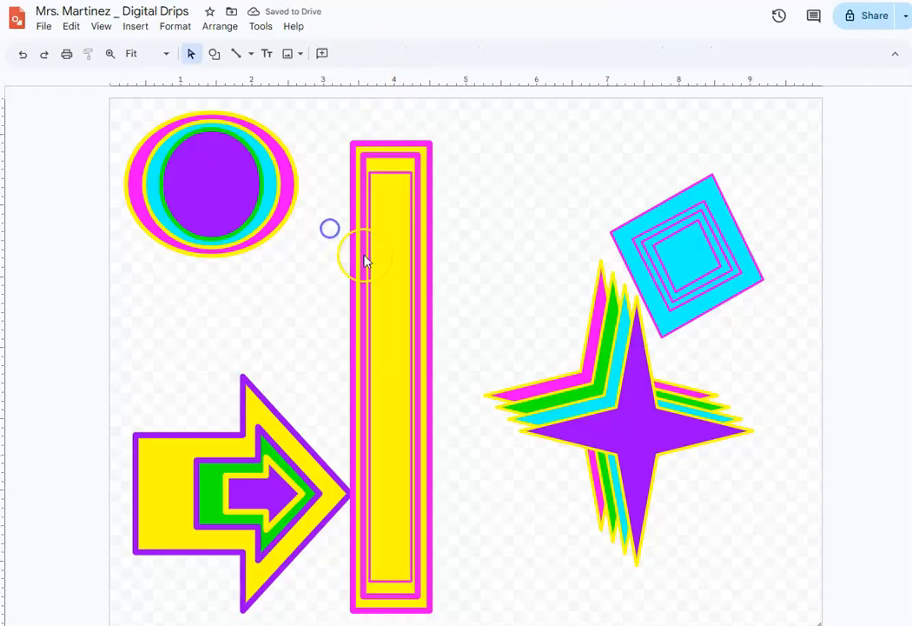
pyautogui.click(369, 54)
pyautogui.click(374, 101)
pyautogui.click(578, 157)
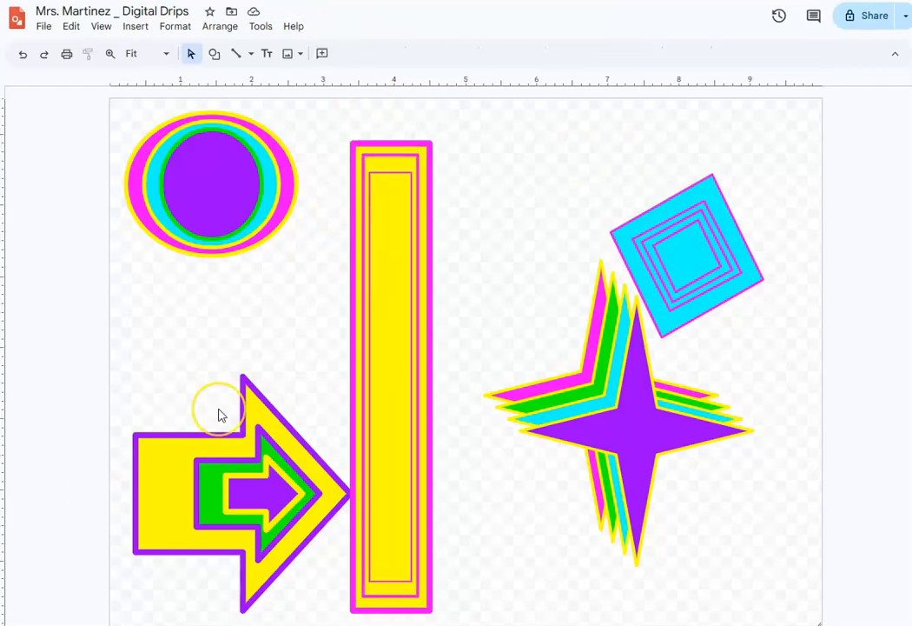
# - Select the three nested yellow rectangles and group them
pyautogui.moveTo(328, 265); pyautogui.dragTo(477, 314)
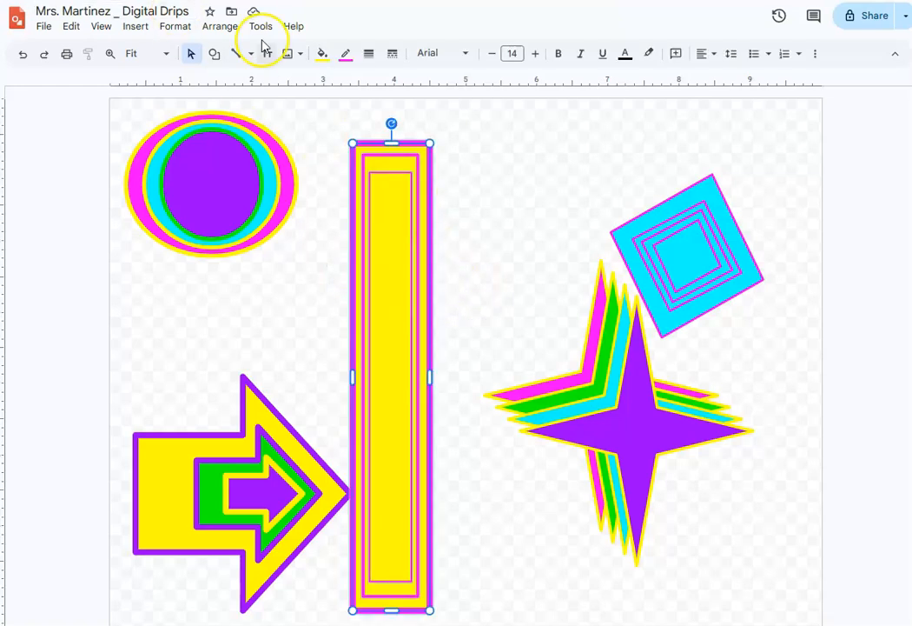
pyautogui.click(220, 26)
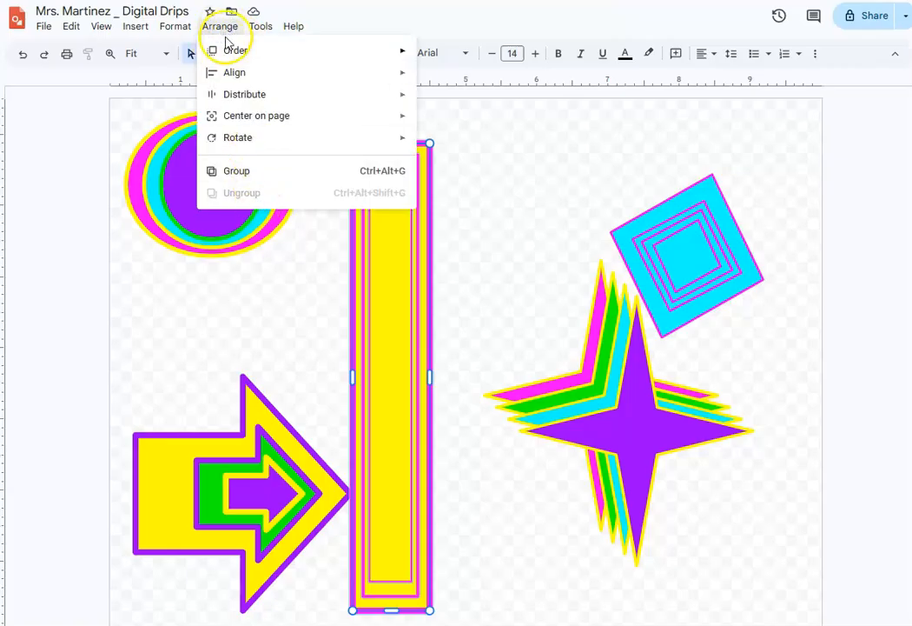
pyautogui.click(238, 173)
# - Select only the four stacked stars, without the diamonds, and group them
pyautogui.moveTo(669, 165); pyautogui.dragTo(762, 330)
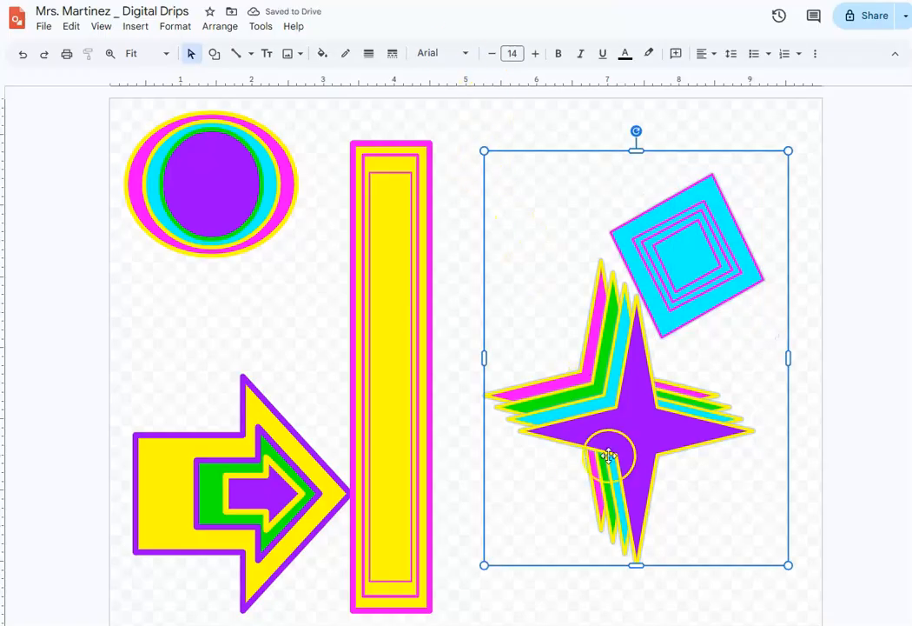
pyautogui.click(749, 112)
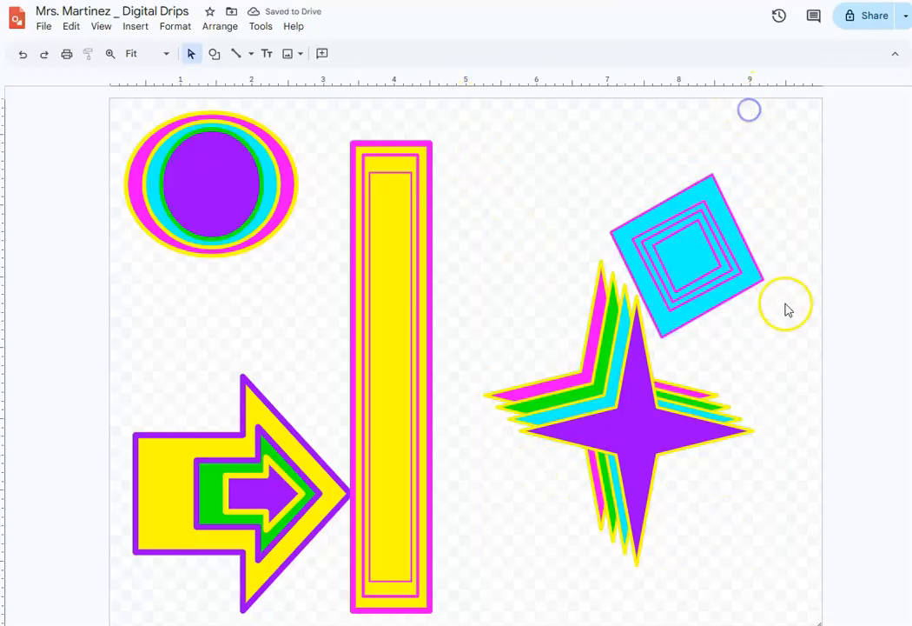
pyautogui.moveTo(773, 312); pyautogui.dragTo(692, 163)
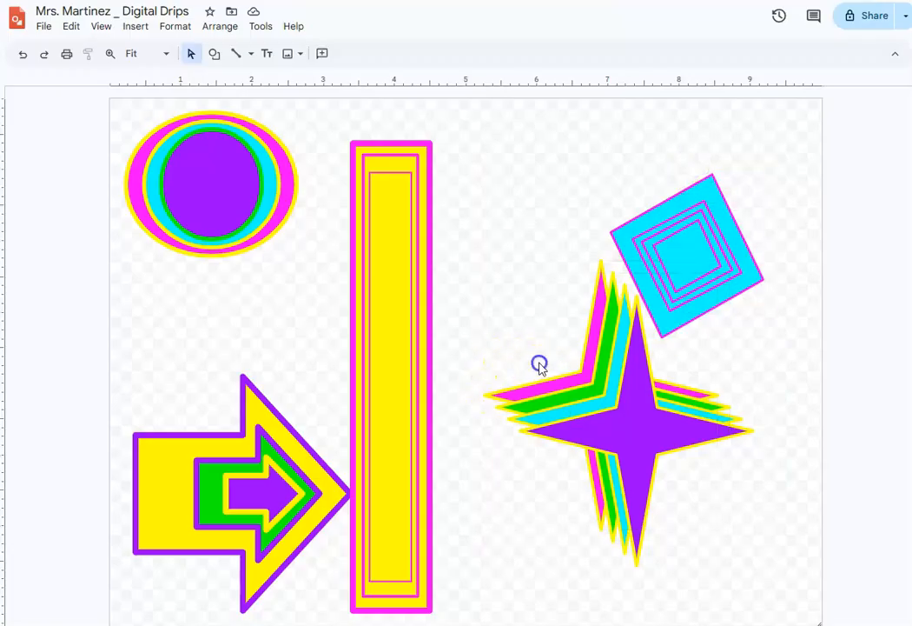
pyautogui.moveTo(550, 454); pyautogui.dragTo(560, 476)
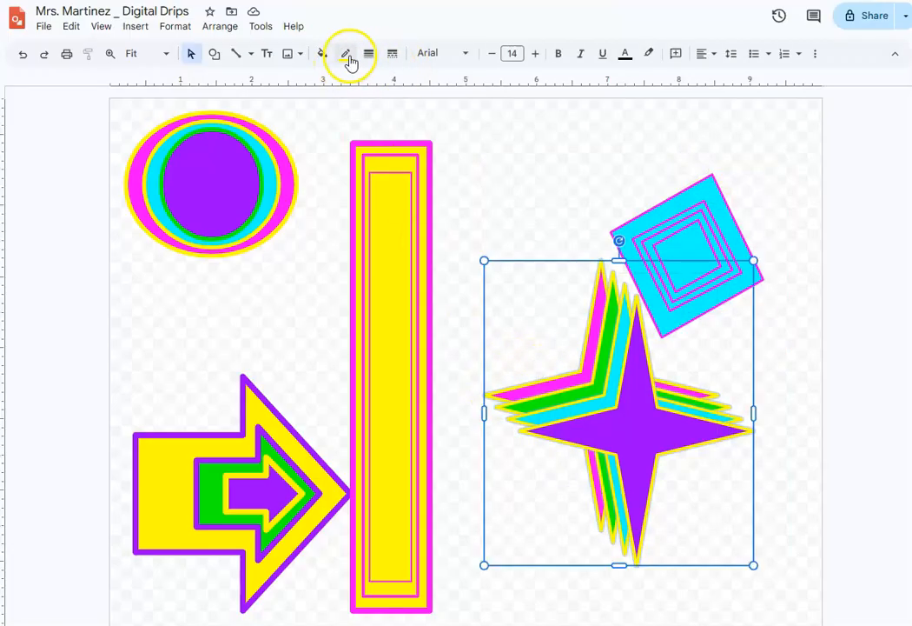
pyautogui.click(232, 27)
pyautogui.click(239, 166)
# - Shrink the star group to about 2.3 by 2.6 inches and place it near the canvas's lower-right corner
pyautogui.click(485, 259)
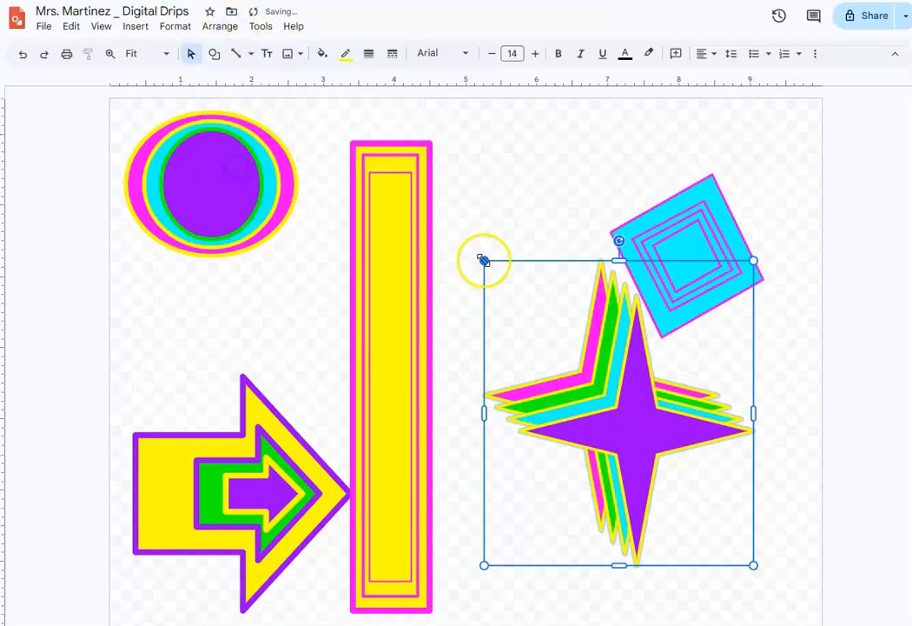
pyautogui.click(581, 410)
pyautogui.moveTo(485, 260); pyautogui.dragTo(588, 418)
pyautogui.moveTo(658, 445); pyautogui.dragTo(727, 492)
pyautogui.click(576, 147)
# - Select all the nested cyan diamonds and group them
pyautogui.moveTo(558, 209); pyautogui.dragTo(782, 322)
pyautogui.click(224, 24)
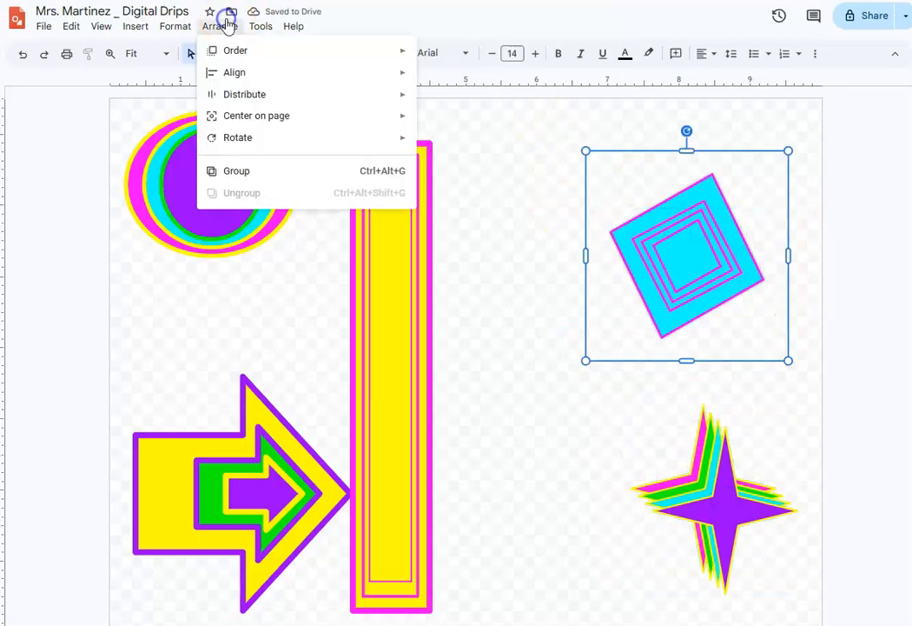
pyautogui.click(250, 169)
pyautogui.click(574, 178)
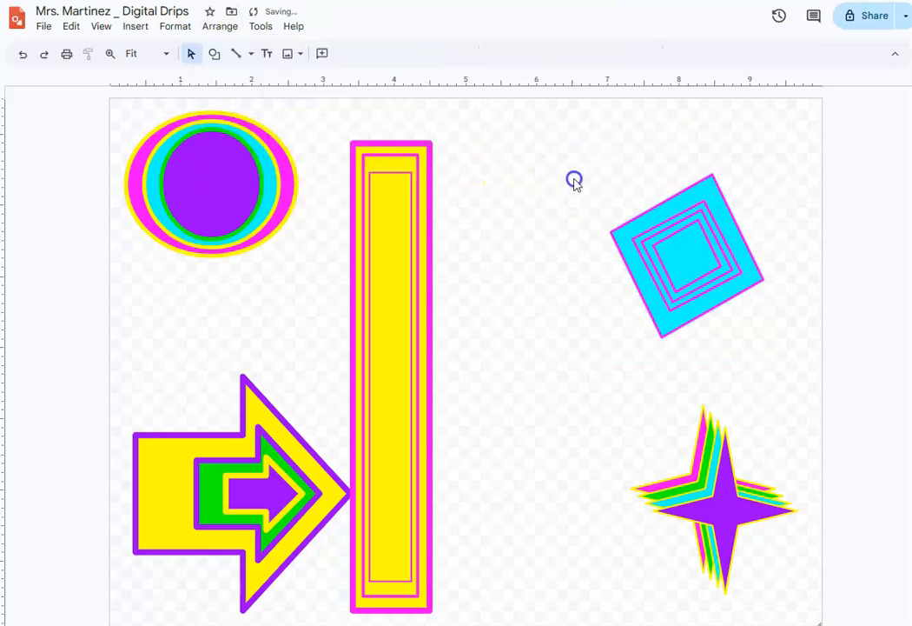
# - Select the three nested arrows and group them
pyautogui.moveTo(139, 386); pyautogui.dragTo(272, 590)
pyautogui.click(219, 26)
pyautogui.click(253, 171)
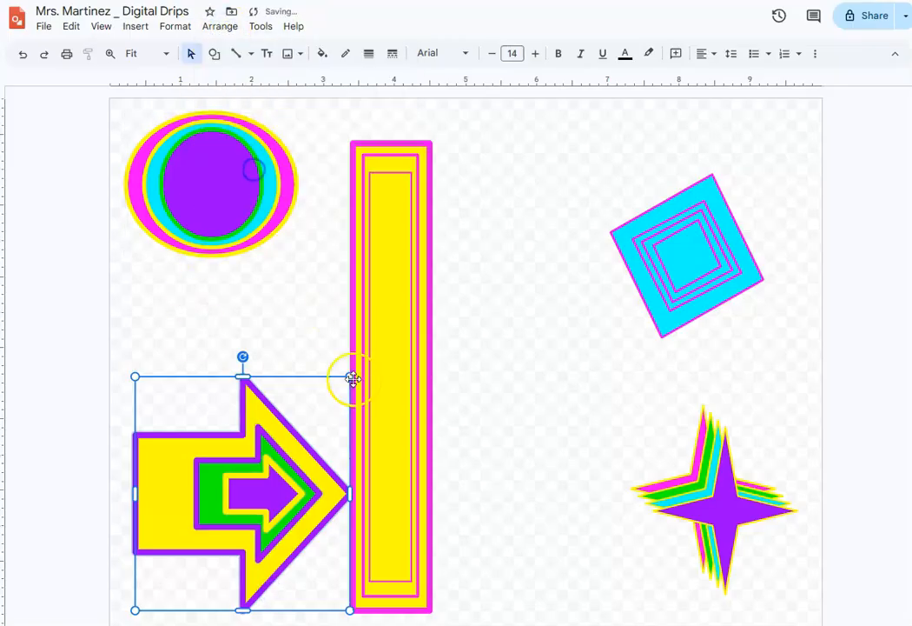
pyautogui.click(259, 272)
# - Move the tall rectangle group beside the diamonds and place a duplicate of the oval group in the gap at the canvas's middle
pyautogui.moveTo(368, 310); pyautogui.dragTo(522, 285)
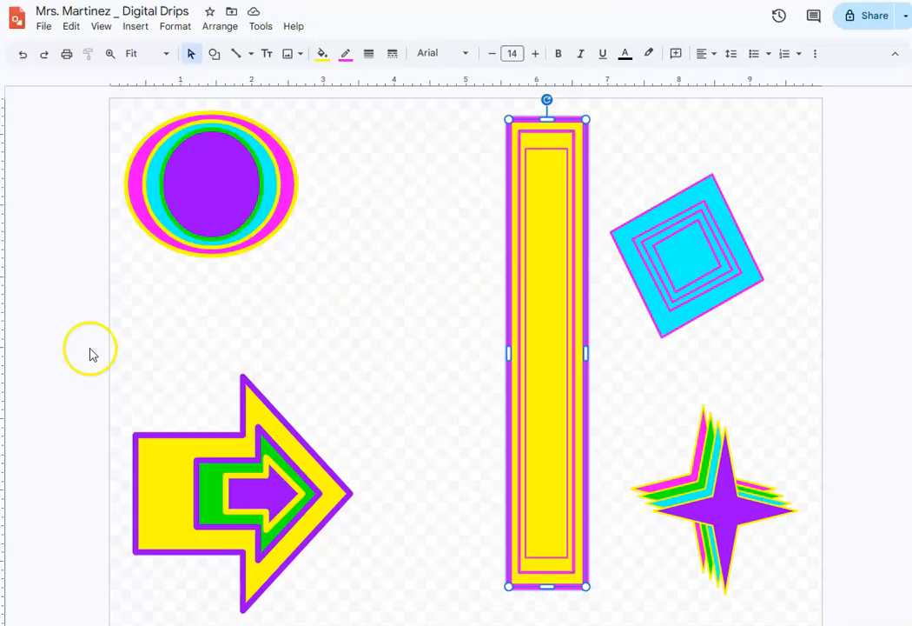
pyautogui.click(211, 199)
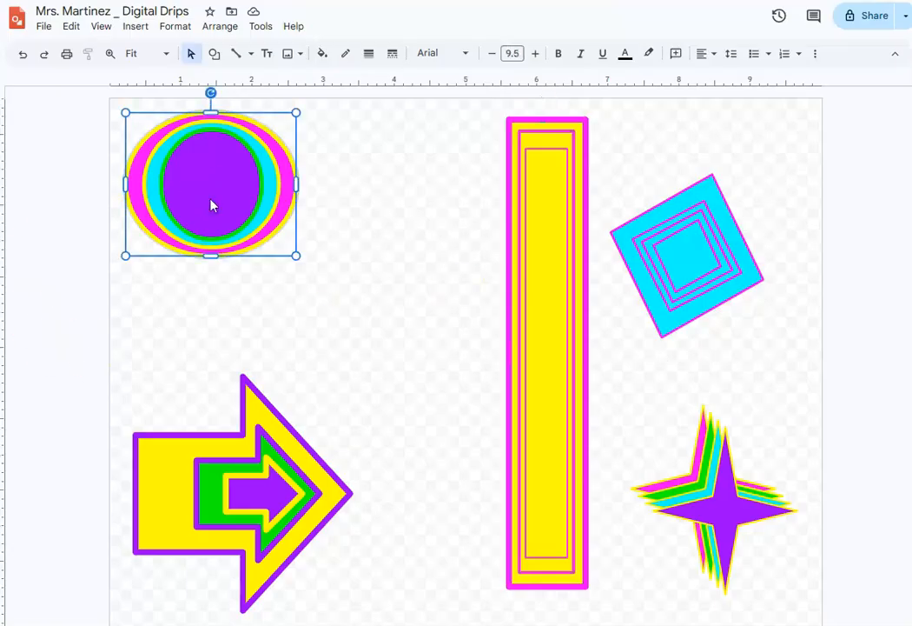
pyautogui.hotkey('ctrl', 'd')
pyautogui.moveTo(218, 206); pyautogui.dragTo(399, 330)
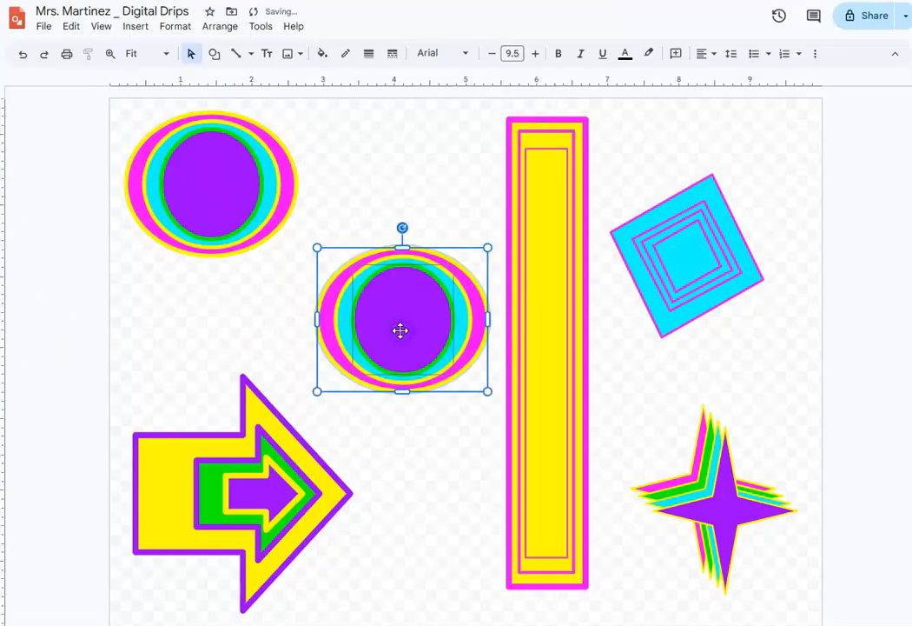
# - Reshape the oval copy to about 1.9 by 3.7 inches in the canvas's upper-right corner and move the diamond group to the left edge
pyautogui.moveTo(402, 248); pyautogui.dragTo(396, 133)
pyautogui.moveTo(341, 265); pyautogui.dragTo(373, 261)
pyautogui.moveTo(438, 243); pyautogui.dragTo(753, 207)
pyautogui.moveTo(662, 238); pyautogui.dragTo(104, 283)
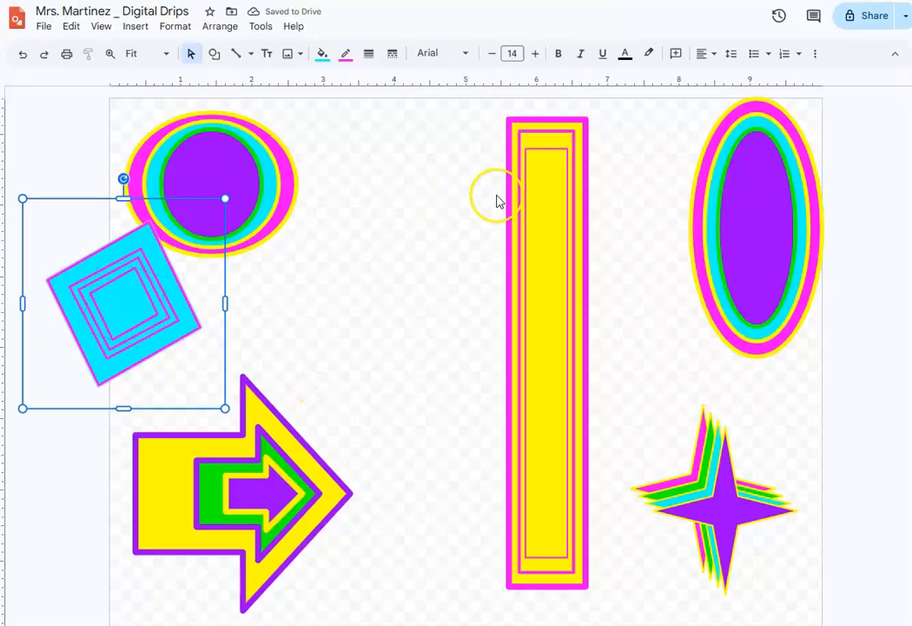
# - Duplicate the tall rectangle group, resize the copy to about 1.6 by 1.7 inches and place it above the arrow's tip
pyautogui.click(533, 192)
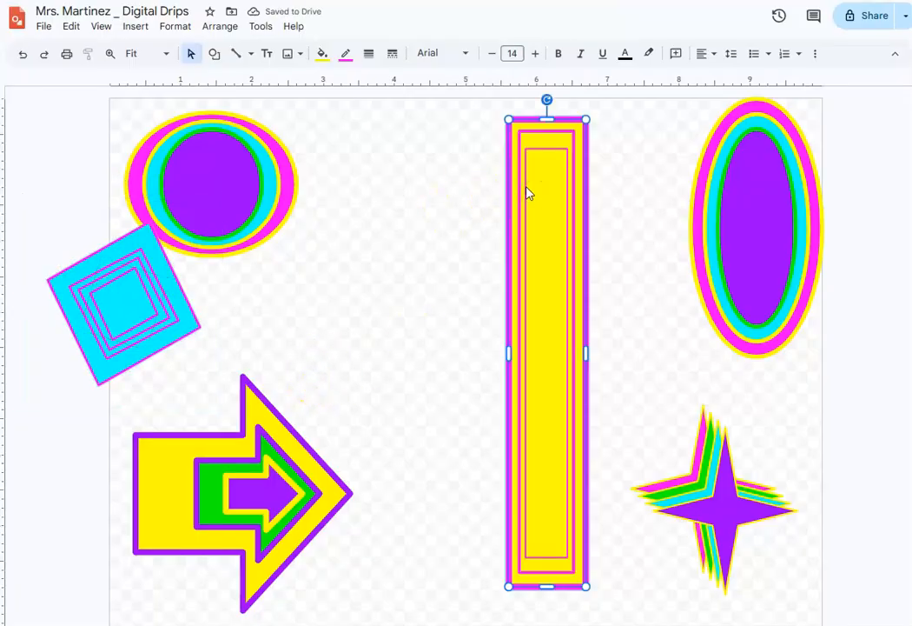
pyautogui.hotkey('ctrl', 'd')
pyautogui.moveTo(546, 204); pyautogui.dragTo(375, 186)
pyautogui.moveTo(380, 113); pyautogui.dragTo(357, 457)
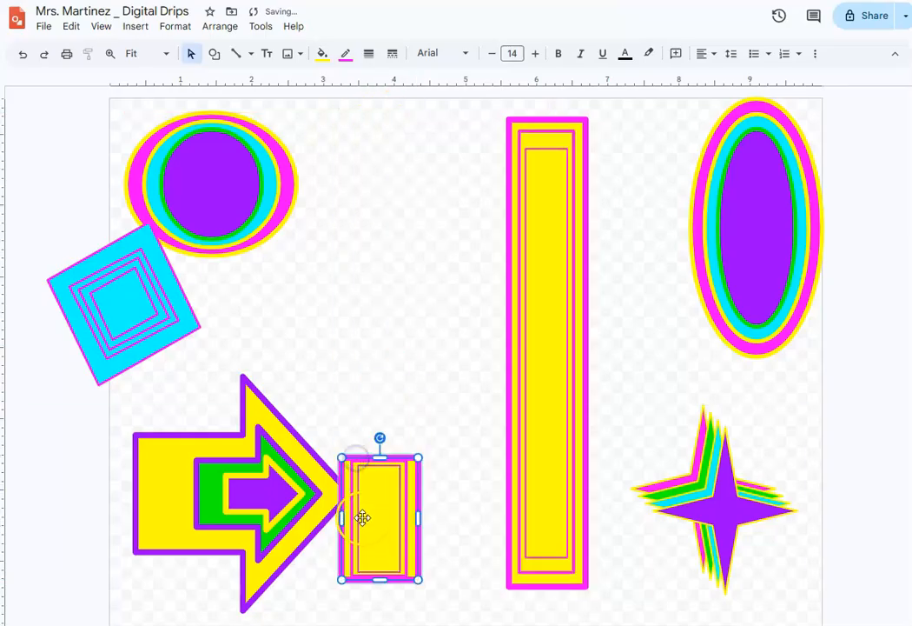
pyautogui.moveTo(423, 521); pyautogui.dragTo(458, 532)
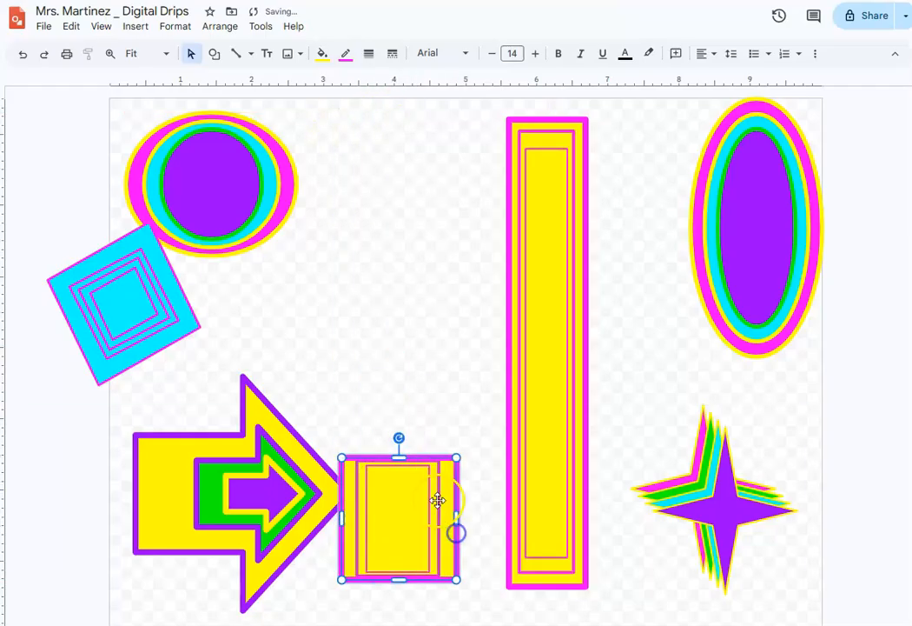
pyautogui.click(412, 427)
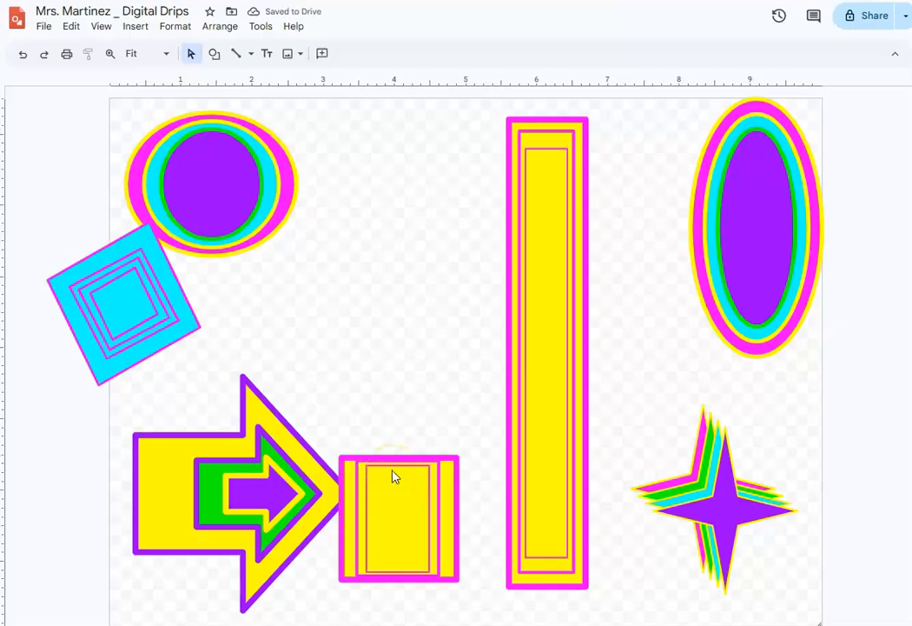
pyautogui.click(368, 484)
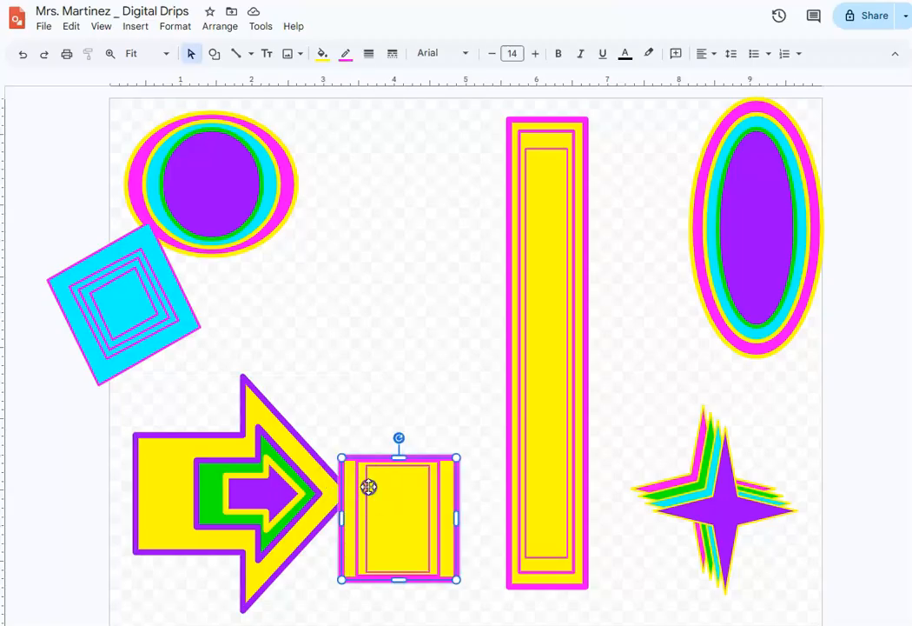
pyautogui.moveTo(361, 342); pyautogui.dragTo(372, 233)
# - Duplicate the diamond group twice, shrink all three diamond groups and spread them across the canvas
pyautogui.moveTo(127, 300); pyautogui.dragTo(592, 279)
pyautogui.hotkey('ctrl', 'd')
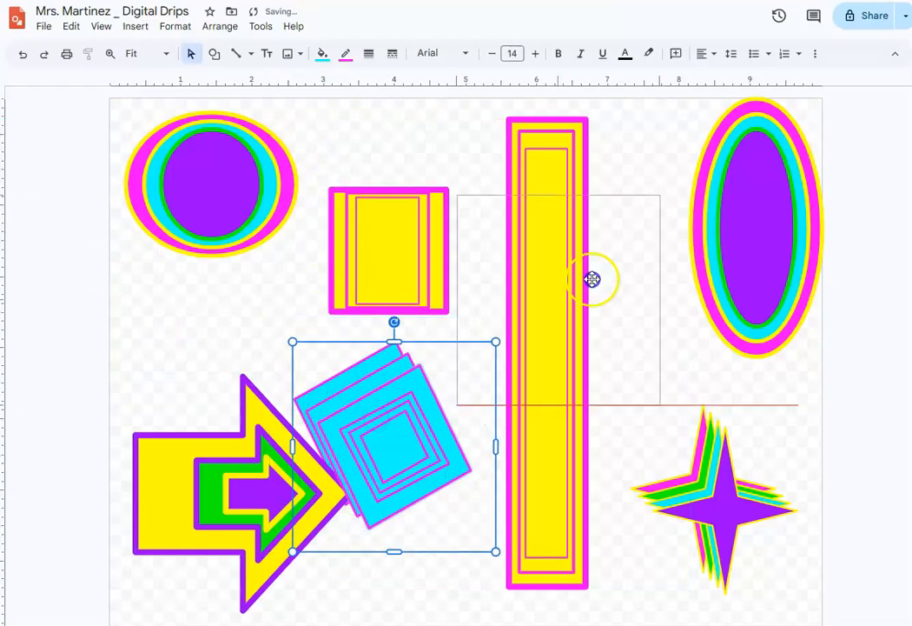
pyautogui.moveTo(456, 194); pyautogui.dragTo(584, 326)
pyautogui.moveTo(427, 472); pyautogui.dragTo(183, 290)
pyautogui.moveTo(269, 316); pyautogui.dragTo(364, 416)
# - Shrink the arrow group to about 2.9 by 2.7 inches
pyautogui.click(243, 375)
pyautogui.moveTo(243, 377); pyautogui.dragTo(241, 422)
pyautogui.click(185, 516)
pyautogui.moveTo(135, 516)
pyautogui.mouseDown()
pyautogui.moveTo(184, 515)
pyautogui.moveTo(147, 516)
pyautogui.mouseUp()
pyautogui.click(434, 556)
# - Duplicate the star group, place copies over the small rectangle and beside the tall ellipse, and move the tall rectangle to the right edge
pyautogui.click(752, 518)
pyautogui.hotkey('ctrl', 'd')
pyautogui.hotkey('ctrl', 'd')
pyautogui.moveTo(754, 521); pyautogui.dragTo(413, 228)
pyautogui.moveTo(401, 251); pyautogui.dragTo(593, 189)
pyautogui.moveTo(570, 356); pyautogui.dragTo(808, 403)
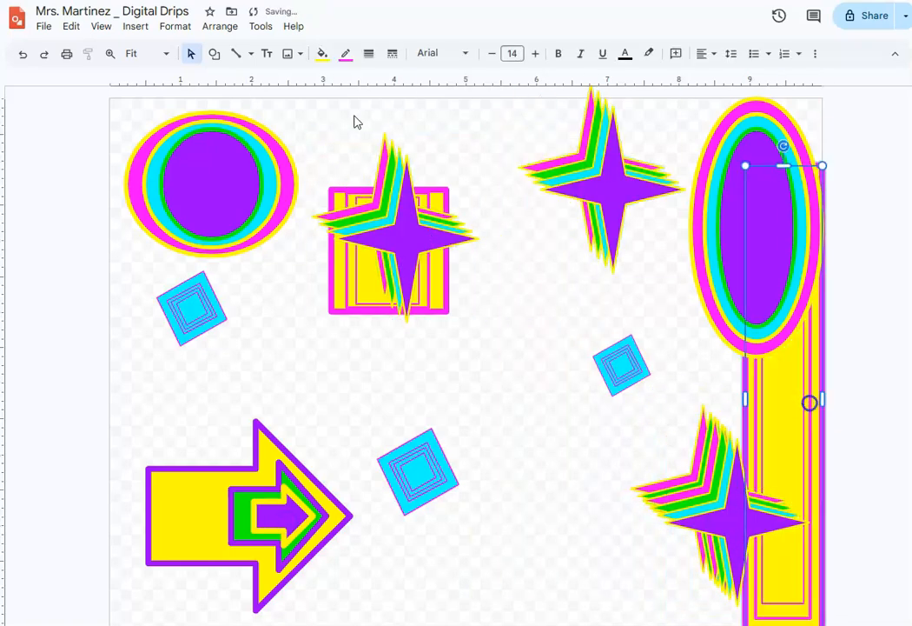
# - Widen the upper-right ellipse to about 3.9 inches and move a star and two diamond groups onto it
pyautogui.moveTo(690, 227); pyautogui.dragTo(539, 228)
pyautogui.moveTo(576, 182); pyautogui.dragTo(599, 253)
pyautogui.moveTo(622, 365); pyautogui.dragTo(784, 138)
pyautogui.moveTo(413, 473); pyautogui.dragTo(739, 257)
# - Bring the hidden diamond group forward over the large ellipse, tilt it and place it on the ellipse's right side
pyautogui.click(220, 26)
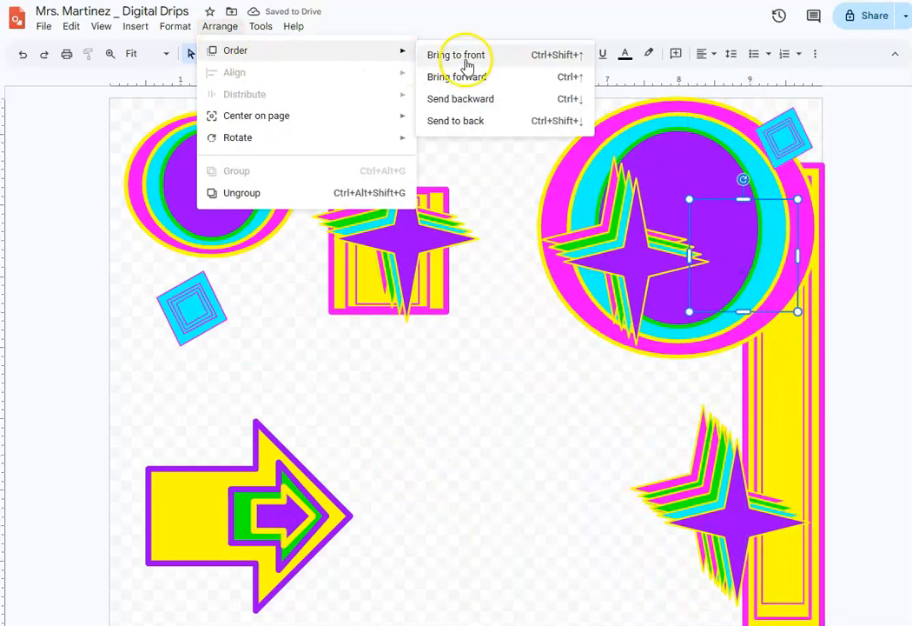
pyautogui.click(462, 76)
pyautogui.click(690, 205)
pyautogui.moveTo(743, 178); pyautogui.dragTo(709, 212)
pyautogui.moveTo(744, 263); pyautogui.dragTo(761, 233)
# - Move the star off the small rectangle to the canvas's lower left, shrink it to about 0.8 inch wide and tilt it
pyautogui.moveTo(405, 210); pyautogui.dragTo(298, 326)
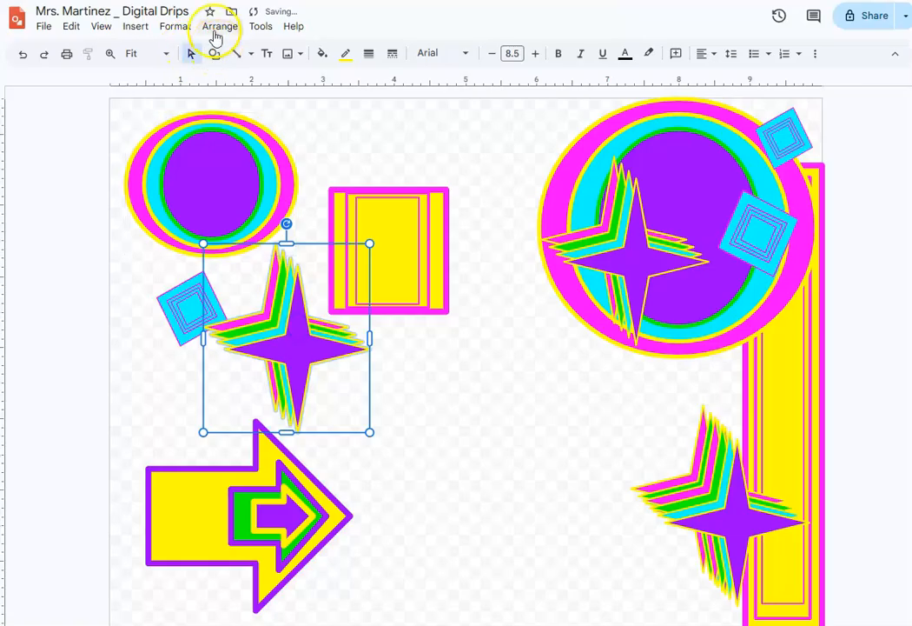
pyautogui.click(219, 28)
pyautogui.click(217, 52)
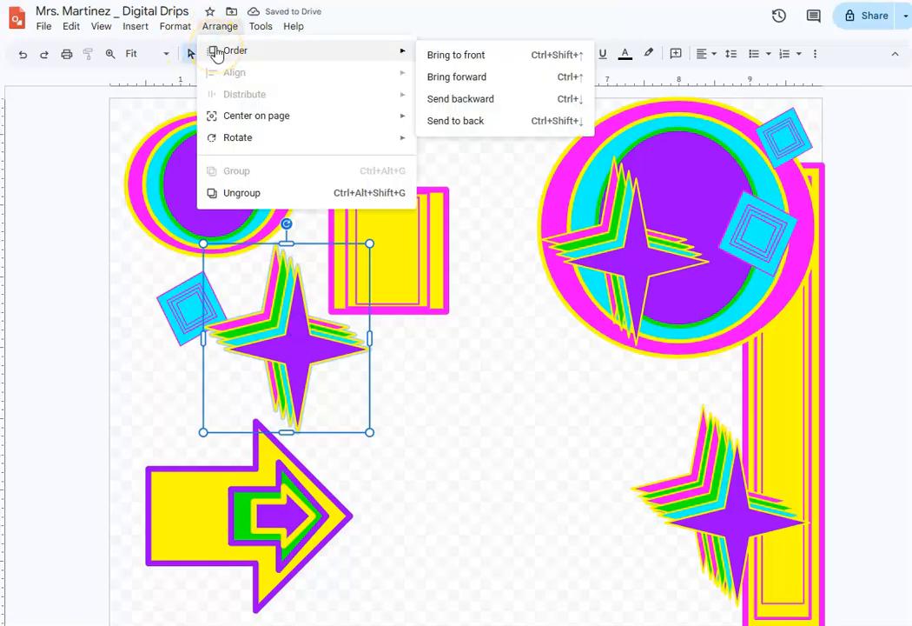
pyautogui.click(354, 200)
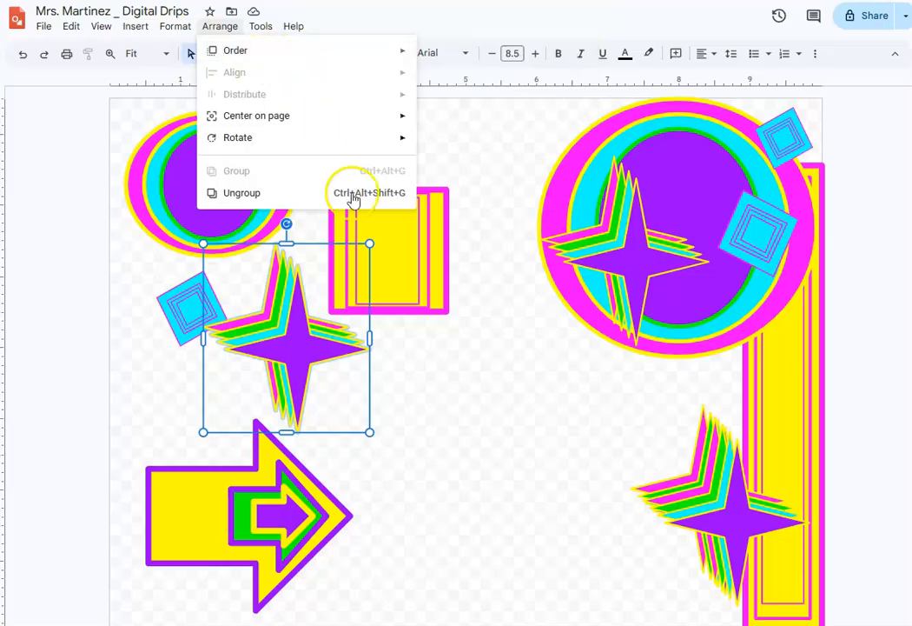
pyautogui.moveTo(301, 316); pyautogui.dragTo(186, 422)
pyautogui.moveTo(178, 317); pyautogui.dragTo(129, 327)
pyautogui.moveTo(294, 481); pyautogui.dragTo(154, 423)
pyautogui.moveTo(113, 407); pyautogui.dragTo(166, 453)
# - Enlarge the remaining diamond group to about 2 inches wide below the large ellipse and move one lower-right star beneath the upper-left oval
pyautogui.moveTo(183, 325); pyautogui.dragTo(706, 369)
pyautogui.moveTo(669, 402); pyautogui.dragTo(576, 502)
pyautogui.moveTo(690, 424); pyautogui.dragTo(759, 403)
pyautogui.moveTo(740, 499); pyautogui.dragTo(549, 447)
pyautogui.moveTo(561, 470); pyautogui.dragTo(218, 293)
# - Bring the upper-left oval group to the front and reshape it into a wide ellipse of about 3.4 by 1.1 inches
pyautogui.click(237, 165)
pyautogui.click(220, 26)
pyautogui.click(417, 52)
pyautogui.moveTo(297, 184); pyautogui.dragTo(367, 185)
pyautogui.moveTo(245, 255); pyautogui.dragTo(249, 198)
# - Duplicate the wide ellipse and place two smaller copies near the canvas's centre and lower right of centre
pyautogui.hotkey('ctrl', 'd')
pyautogui.hotkey('ctrl', 'd')
pyautogui.hotkey('ctrl', 'd')
pyautogui.moveTo(193, 188); pyautogui.dragTo(523, 484)
pyautogui.moveTo(288, 364); pyautogui.dragTo(393, 371)
# - Enlarge the small rectangle group to about 7.1 by 7.5 inches over the canvas's left side and fill its outer rectangle with green
pyautogui.moveTo(371, 280); pyautogui.dragTo(153, 188)
pyautogui.moveTo(225, 220); pyautogui.dragTo(615, 624)
pyautogui.click(492, 198)
pyautogui.click(580, 178)
pyautogui.click(323, 53)
pyautogui.click(385, 165)
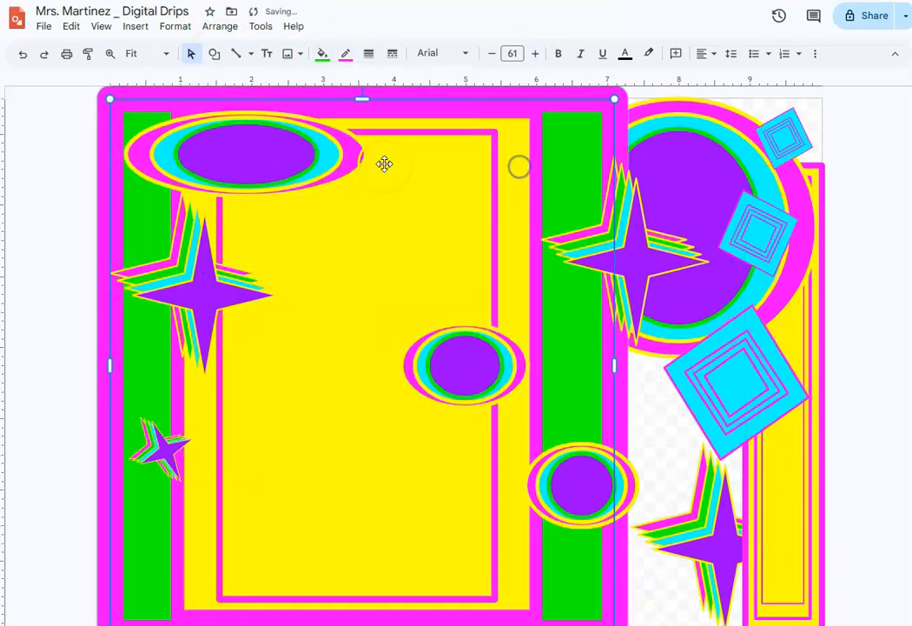
# - Thin the magenta borders of the enlarged rectangle group down to 3px
pyautogui.click(368, 53)
pyautogui.click(379, 175)
pyautogui.click(435, 219)
pyautogui.click(368, 53)
pyautogui.click(379, 115)
# - Enlarge the star group on the left to about 5.3 by 6.1 inches and position it over the yellow rectangle
pyautogui.click(230, 304)
pyautogui.moveTo(277, 377); pyautogui.dragTo(490, 620)
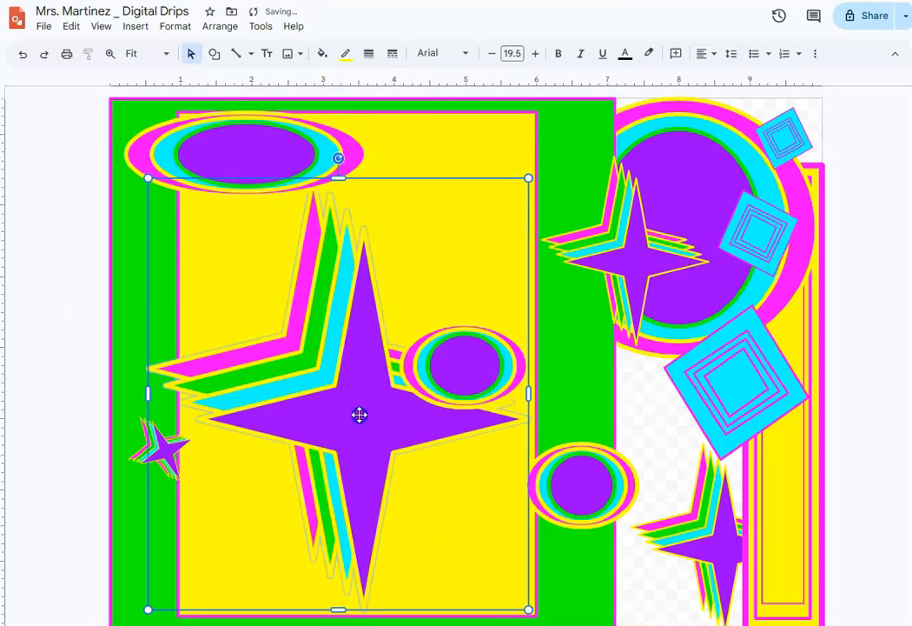
pyautogui.moveTo(529, 393); pyautogui.dragTo(473, 392)
# - Reshape the upper-left wide ellipse to about 2.4 by 1.7 inches
pyautogui.click(244, 186)
pyautogui.moveTo(246, 196); pyautogui.dragTo(252, 234)
pyautogui.moveTo(367, 172); pyautogui.dragTo(298, 173)
# - Draw a rectangle covering the whole canvas and fill it with white
pyautogui.click(214, 53)
pyautogui.moveTo(245, 75)
pyautogui.click(323, 80)
pyautogui.moveTo(111, 96); pyautogui.dragTo(821, 624)
pyautogui.click(324, 54)
pyautogui.click(456, 148)
# - Send the white canvas-sized rectangle to the back and set its border weight to 8px
pyautogui.click(223, 27)
pyautogui.moveTo(230, 49)
pyautogui.click(426, 115)
pyautogui.click(370, 54)
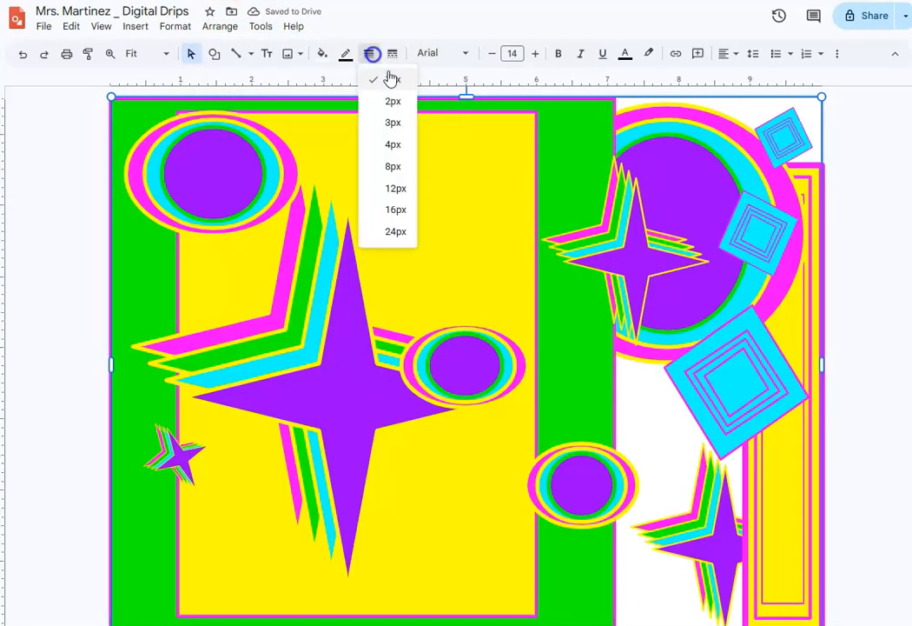
pyautogui.click(393, 165)
pyautogui.click(64, 209)
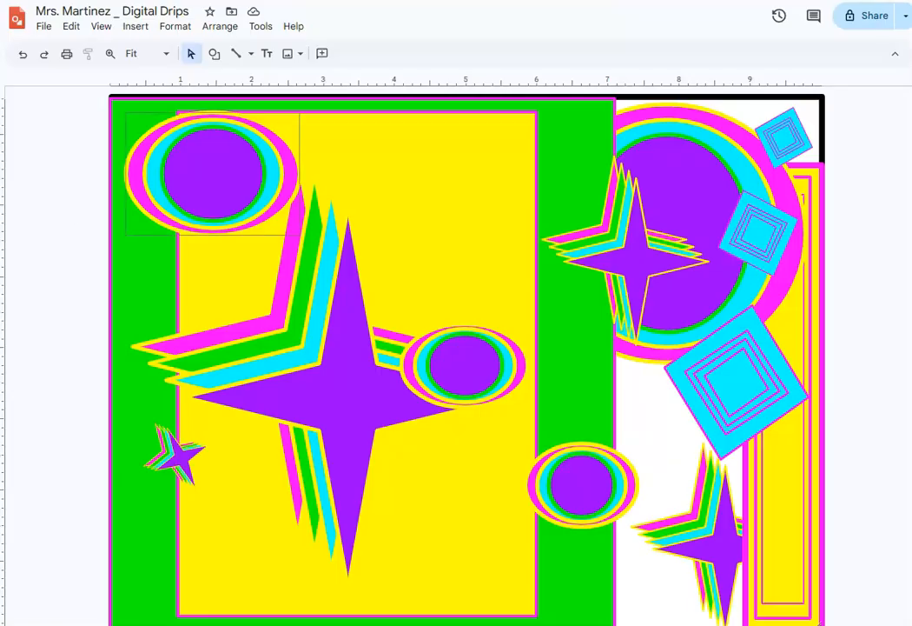
pyautogui.click(252, 53)
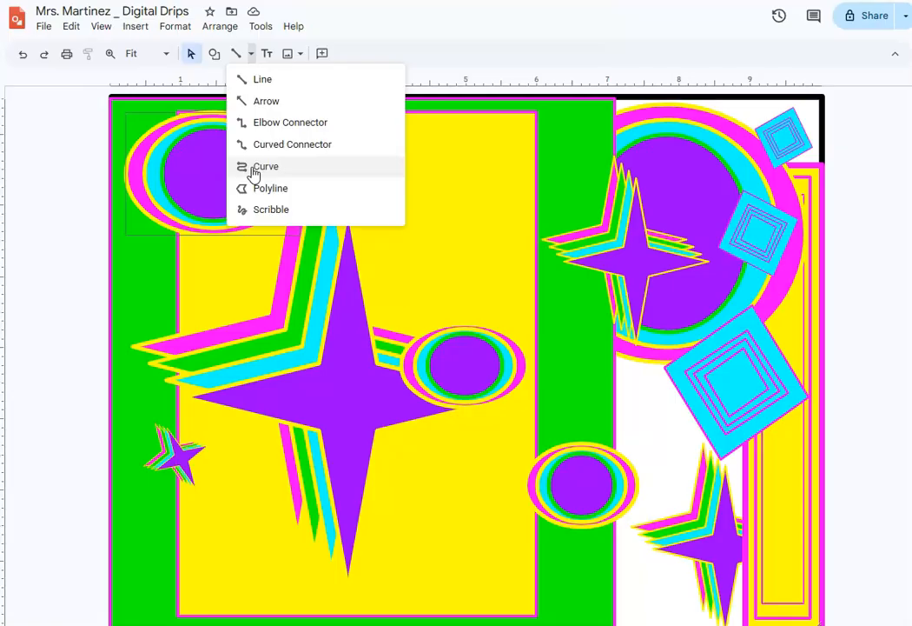
pyautogui.click(235, 403)
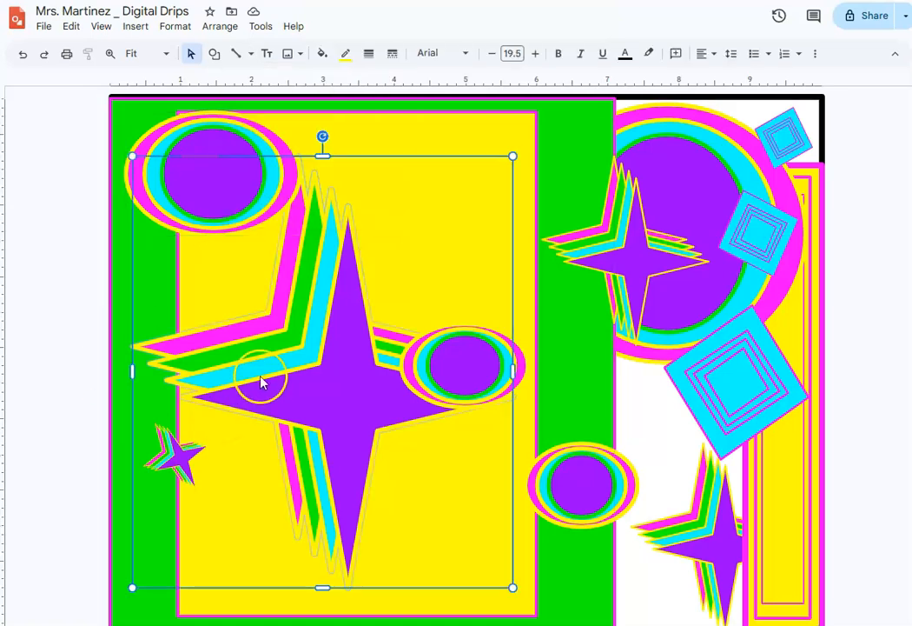
# - Fill the large yellow rectangle with cyan
pyautogui.click(488, 136)
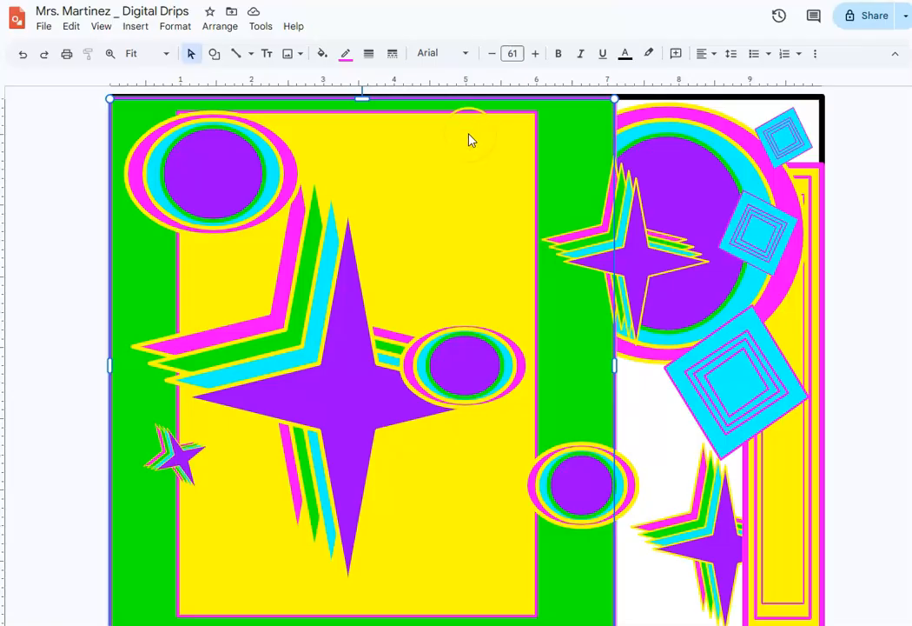
pyautogui.click(476, 138)
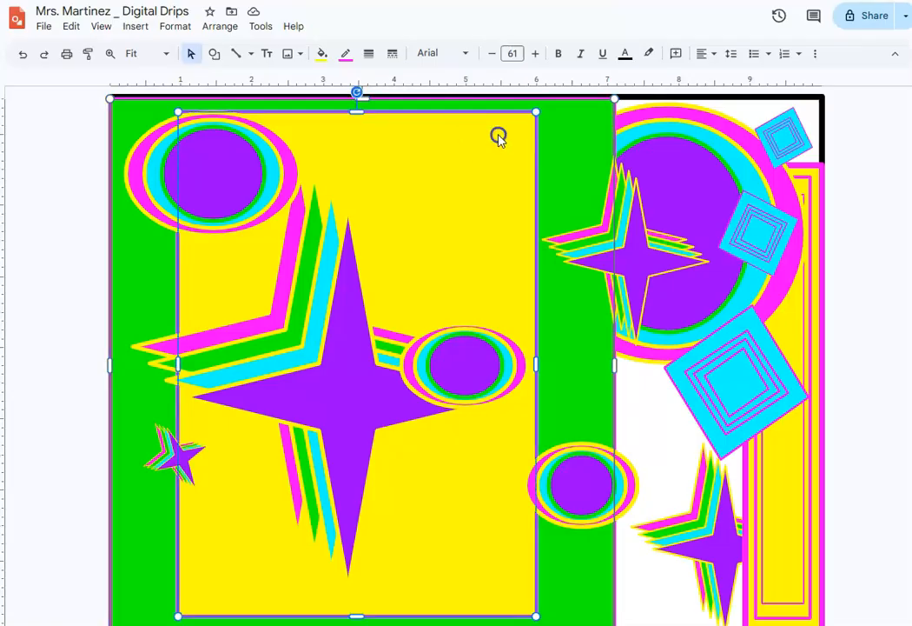
pyautogui.click(322, 56)
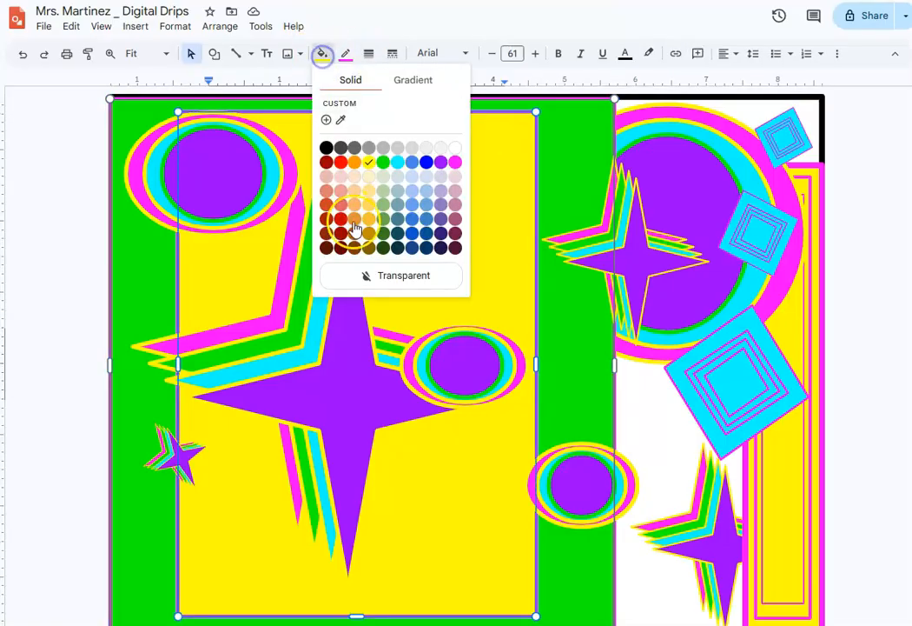
pyautogui.click(401, 161)
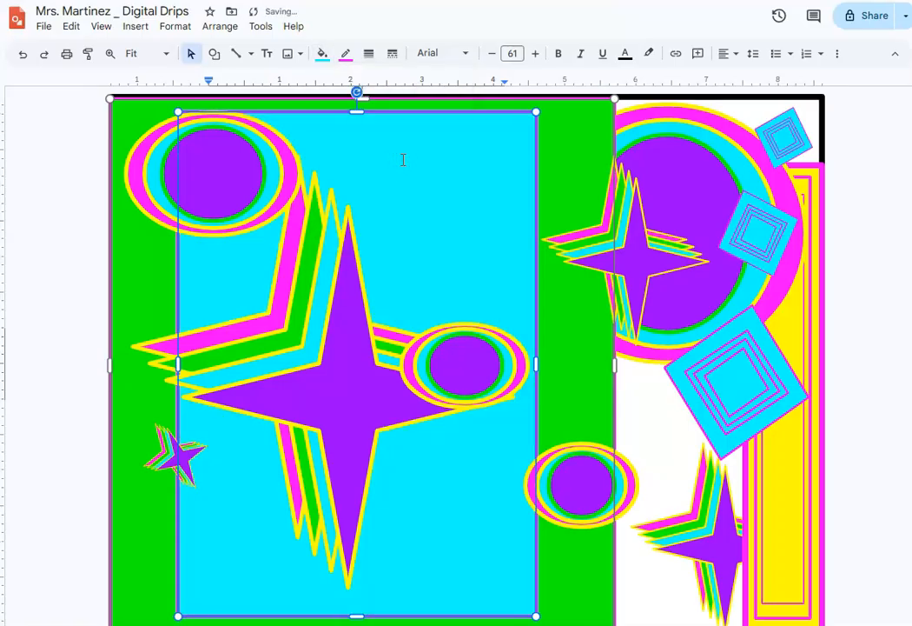
pyautogui.click(77, 219)
# - Change the border colour of the canvas-sized background rectangle to magenta
pyautogui.click(674, 94)
pyautogui.click(345, 53)
pyautogui.click(477, 138)
pyautogui.click(851, 134)
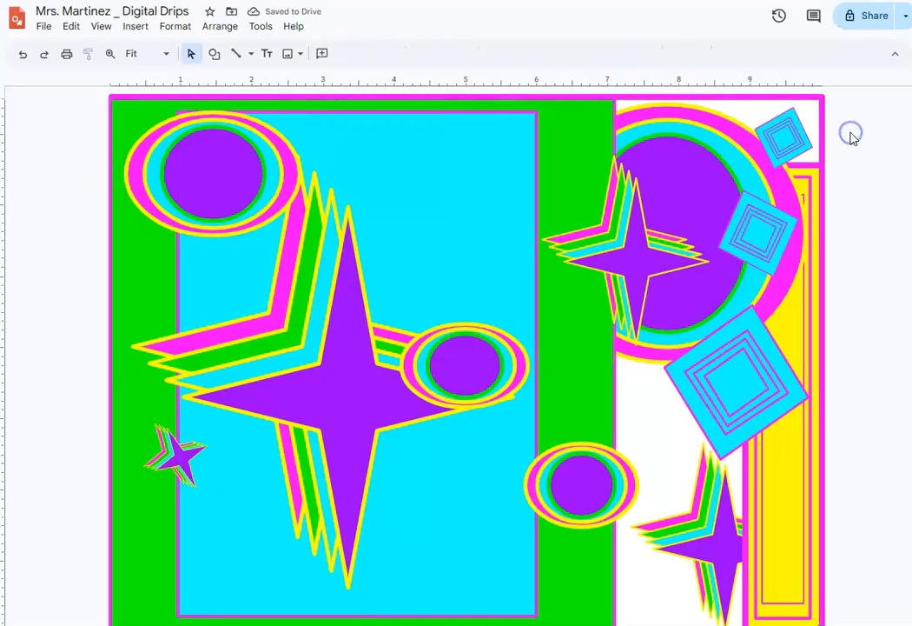
# - Rotate the star group over the large circle and the lower-right star group slightly counterclockwise
pyautogui.click(637, 259)
pyautogui.moveTo(627, 139); pyautogui.dragTo(615, 140)
pyautogui.click(718, 546)
pyautogui.moveTo(714, 424); pyautogui.dragTo(705, 424)
# - Draw a long, winding open line with the Curve tool in the empty area left of the canvas
pyautogui.click(251, 54)
pyautogui.click(261, 169)
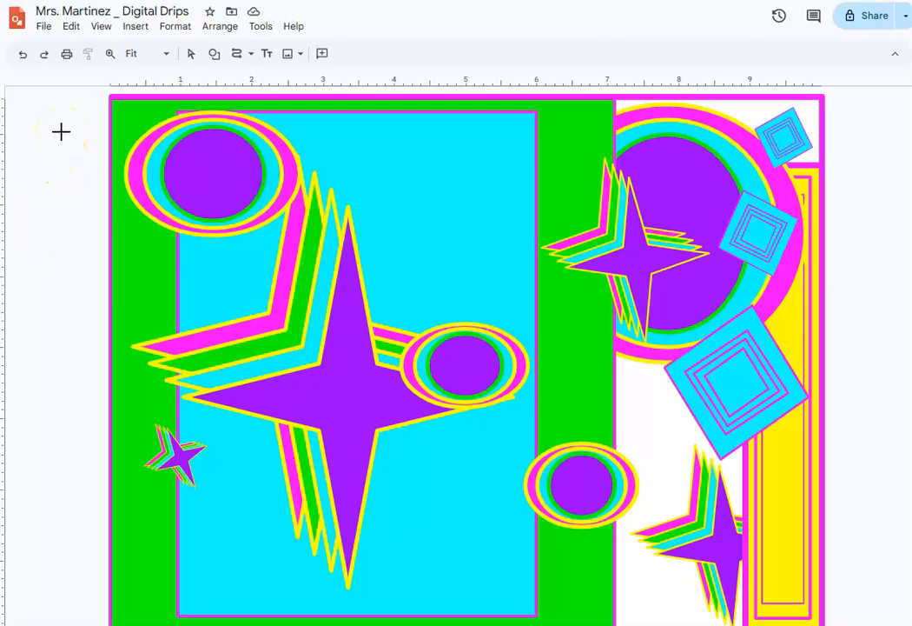
pyautogui.click(29, 105)
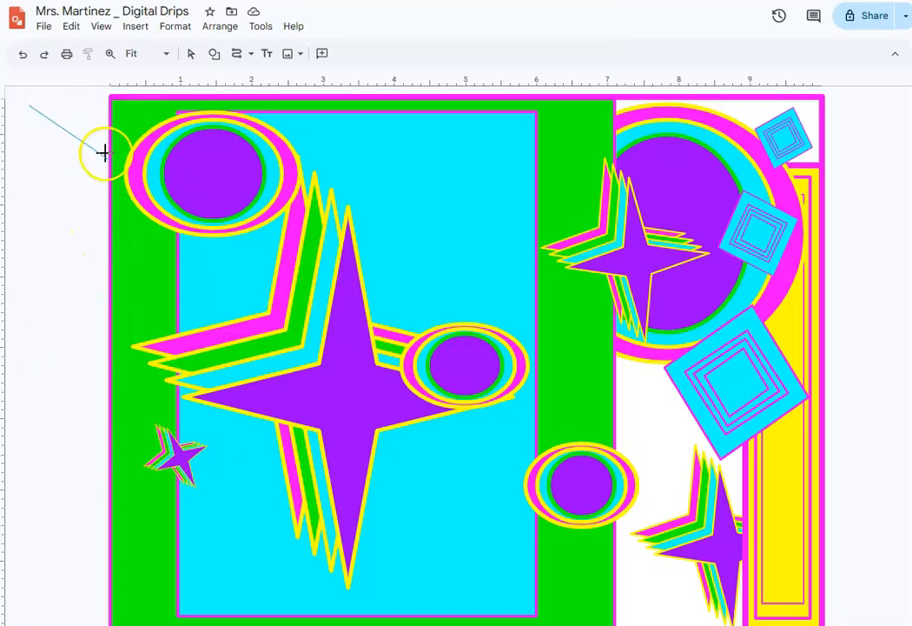
pyautogui.click(92, 242)
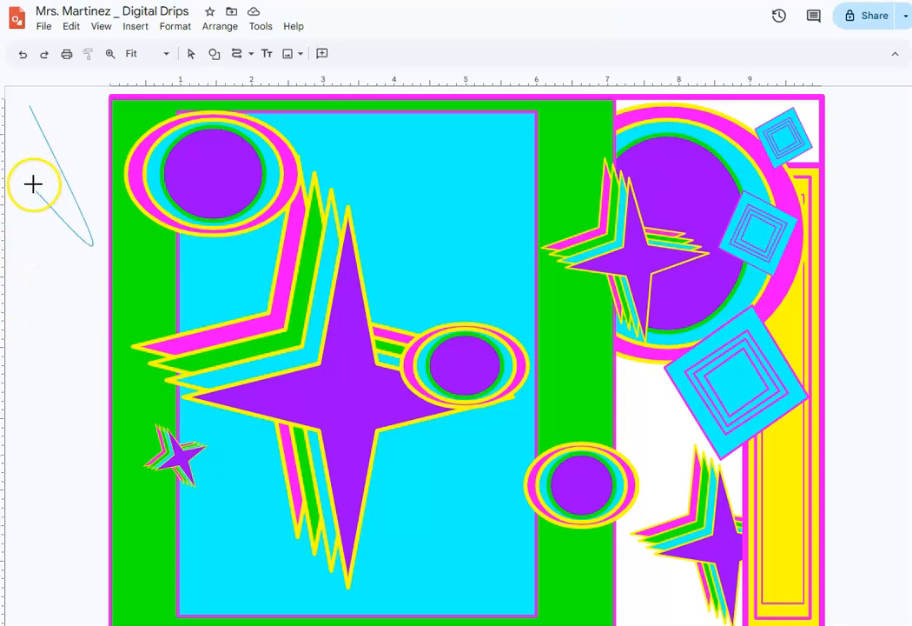
pyautogui.click(18, 258)
pyautogui.click(42, 319)
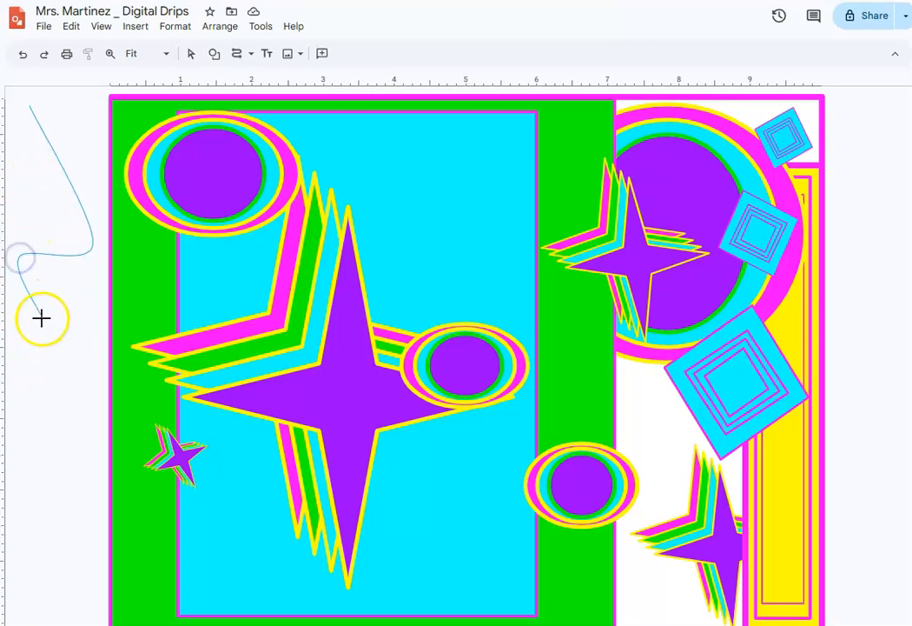
pyautogui.click(94, 277)
pyautogui.click(74, 475)
pyautogui.click(79, 423)
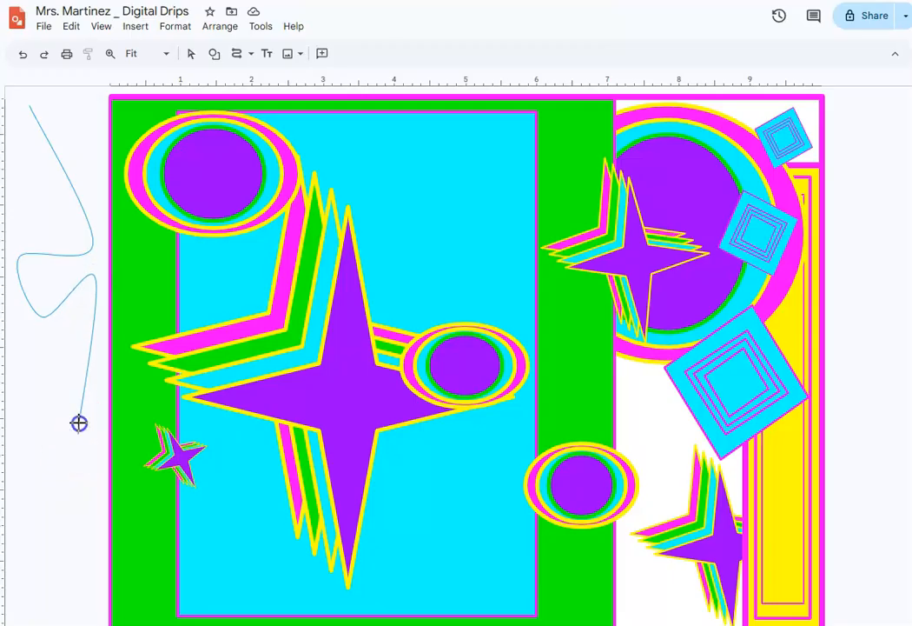
pyautogui.click(30, 355)
pyautogui.click(13, 541)
pyautogui.click(72, 454)
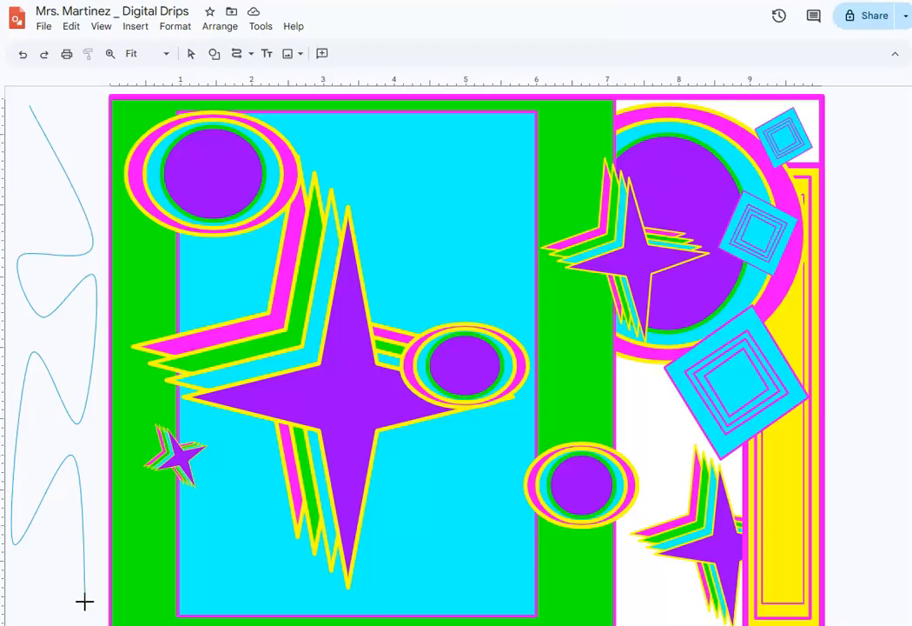
pyautogui.doubleClick(84, 602)
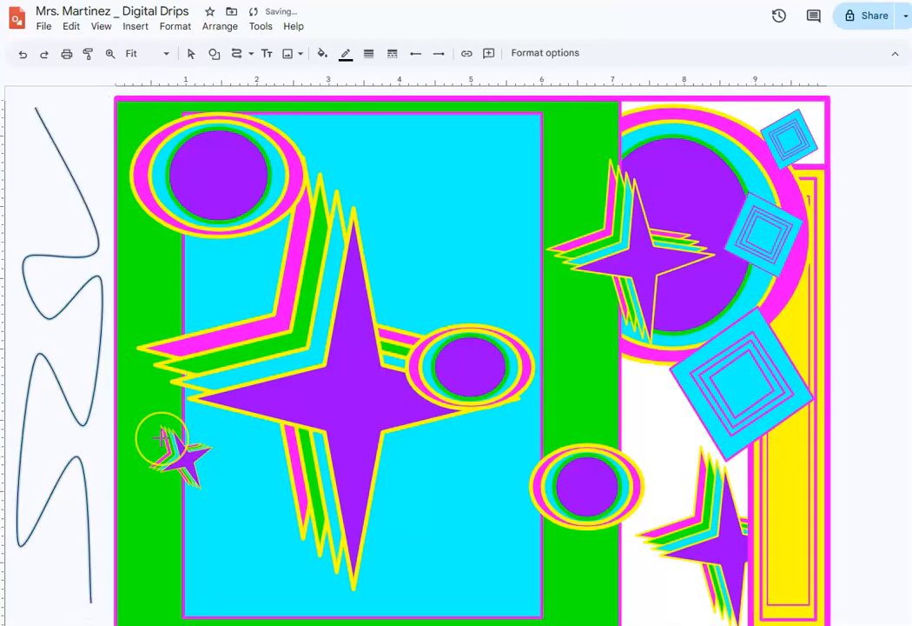
# - Colour the winding curve magenta and set its line weight to 16px
pyautogui.click(344, 56)
pyautogui.click(473, 137)
pyautogui.click(391, 57)
pyautogui.click(391, 187)
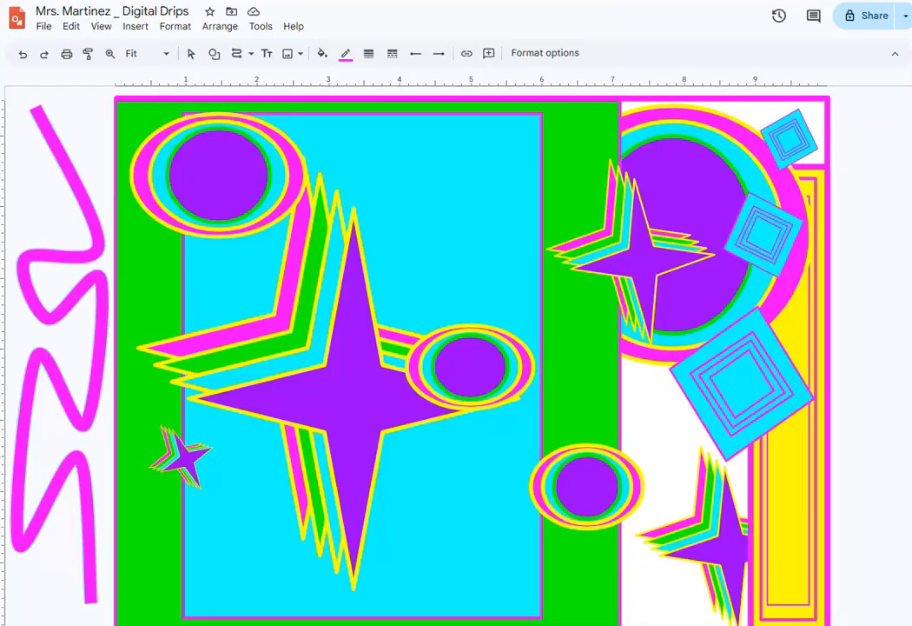
# - Set the winding curve's line weight to 8px and its colour to black
pyautogui.click(365, 57)
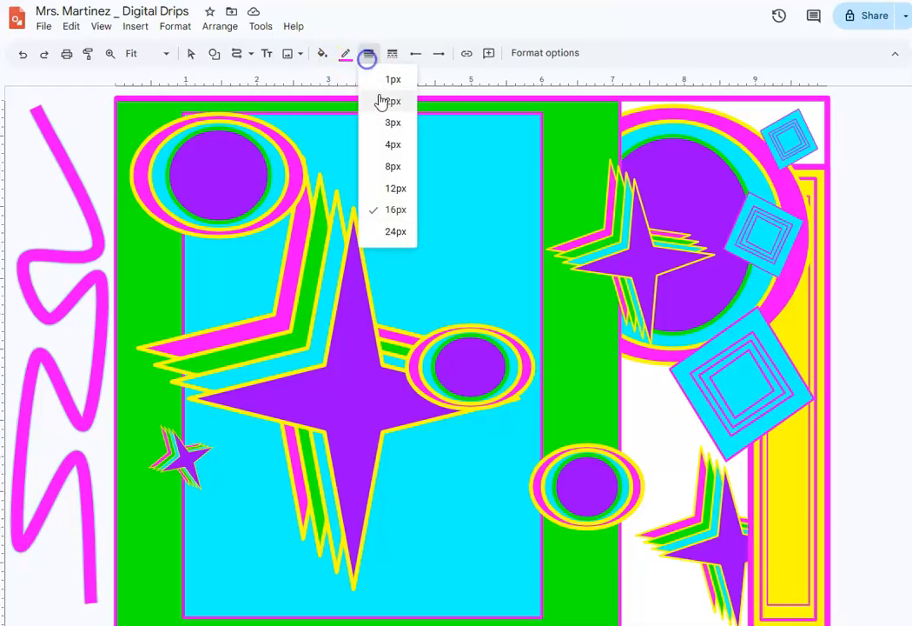
pyautogui.click(399, 165)
pyautogui.click(345, 54)
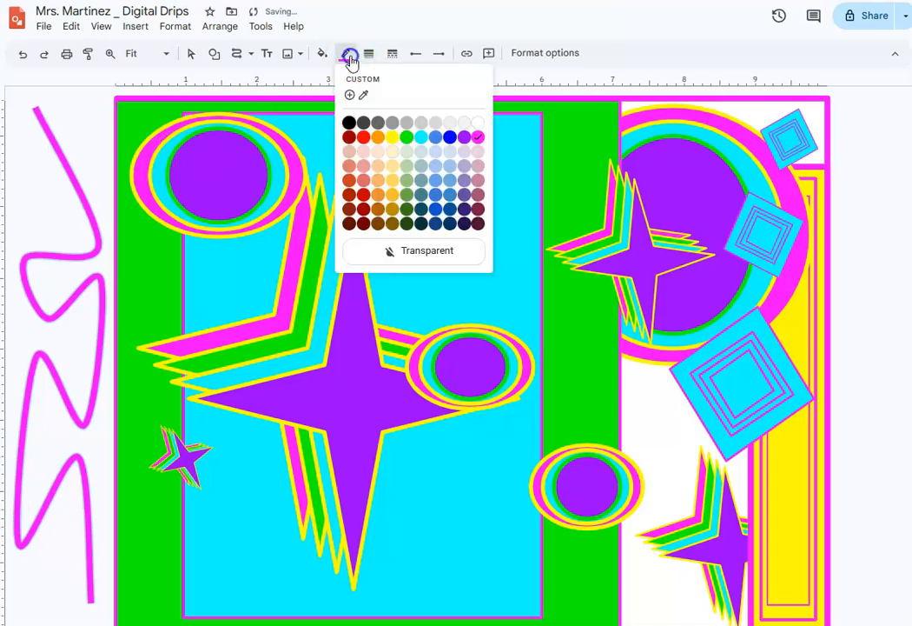
pyautogui.click(346, 123)
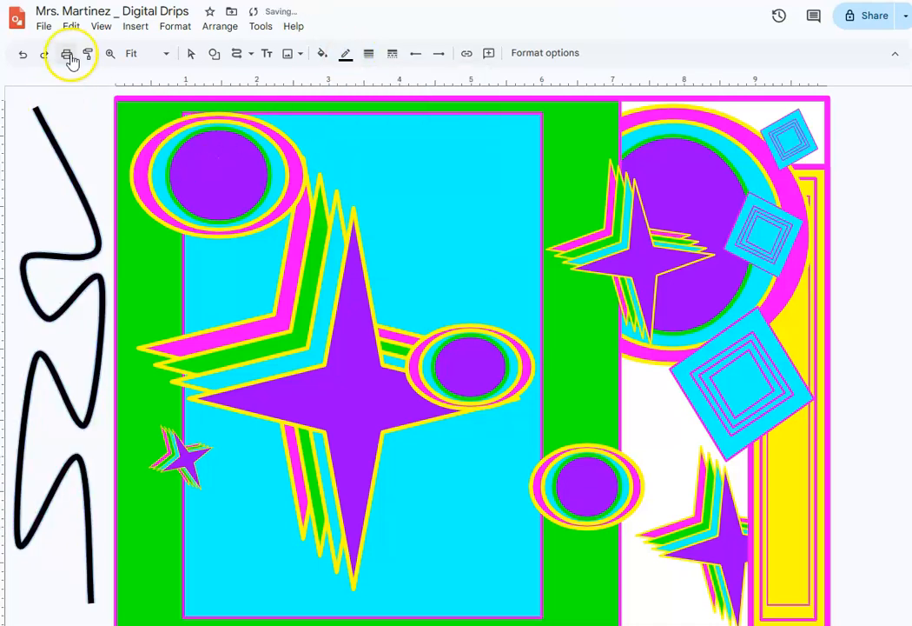
# - Move the black curve onto the artwork and stretch it to about 7.6 by 5.4 inches
pyautogui.click(191, 54)
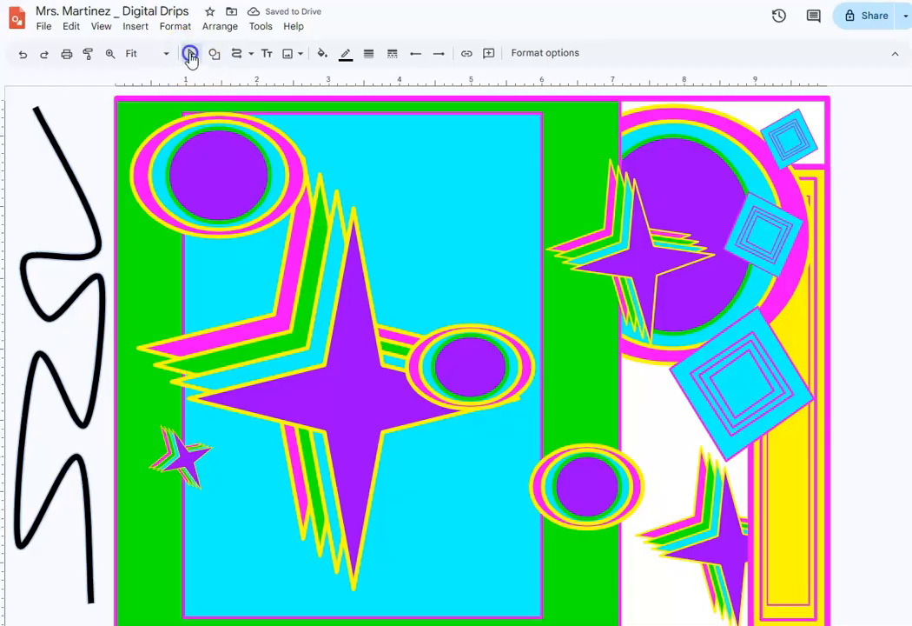
pyautogui.click(64, 147)
pyautogui.moveTo(59, 150)
pyautogui.mouseDown()
pyautogui.moveTo(281, 188)
pyautogui.moveTo(409, 185)
pyautogui.moveTo(450, 143)
pyautogui.mouseUp()
pyautogui.moveTo(416, 98)
pyautogui.mouseDown()
pyautogui.moveTo(446, 182)
pyautogui.moveTo(457, 171)
pyautogui.moveTo(460, 192)
pyautogui.moveTo(460, 183)
pyautogui.mouseUp()
pyautogui.moveTo(405, 115); pyautogui.dragTo(354, 227)
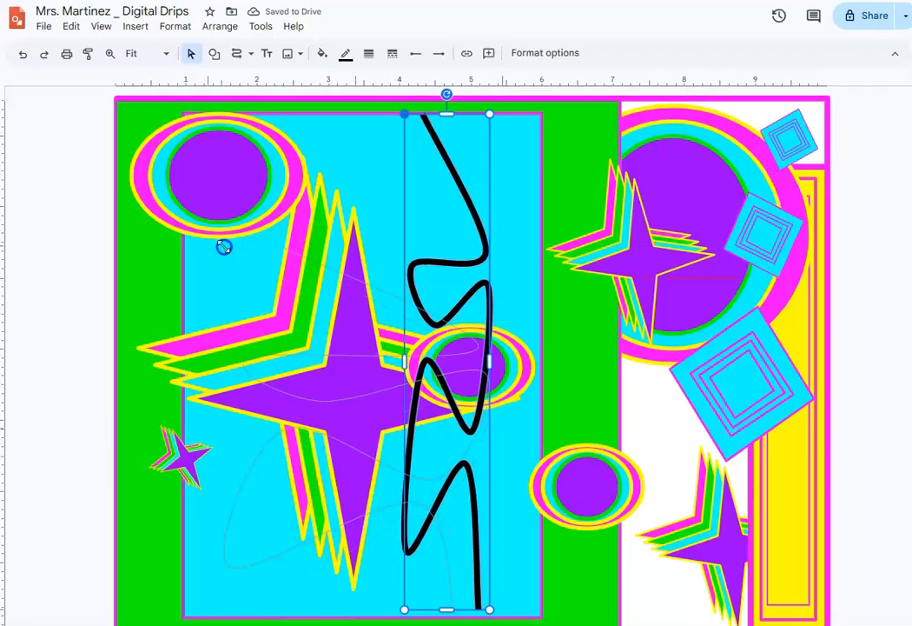
pyautogui.moveTo(163, 187); pyautogui.dragTo(163, 185)
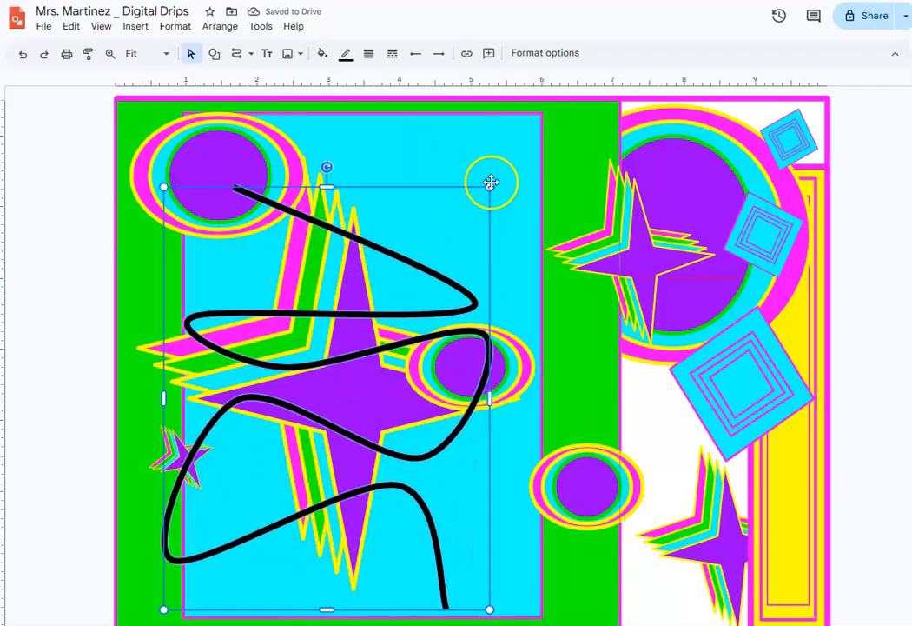
pyautogui.moveTo(490, 187)
pyautogui.mouseDown()
pyautogui.moveTo(573, 240)
pyautogui.moveTo(656, 247)
pyautogui.moveTo(704, 223)
pyautogui.mouseUp()
pyautogui.click(477, 289)
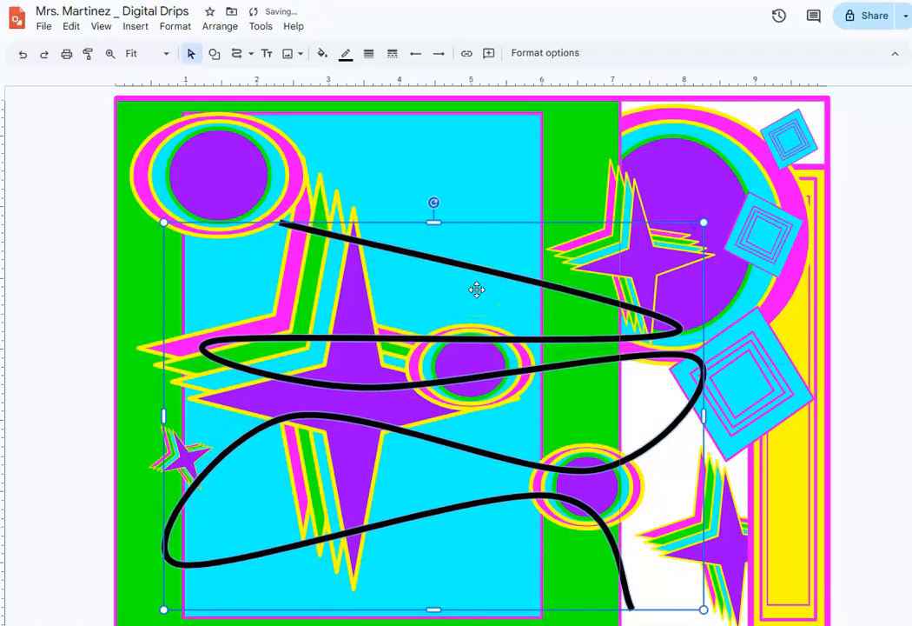
# - Rotate the black curve slightly counterclockwise and stretch it past the canvas's upper and lower edges
pyautogui.moveTo(432, 205)
pyautogui.mouseDown()
pyautogui.moveTo(386, 189)
pyautogui.moveTo(371, 195)
pyautogui.moveTo(302, 74)
pyautogui.moveTo(320, 88)
pyautogui.moveTo(318, 78)
pyautogui.mouseUp()
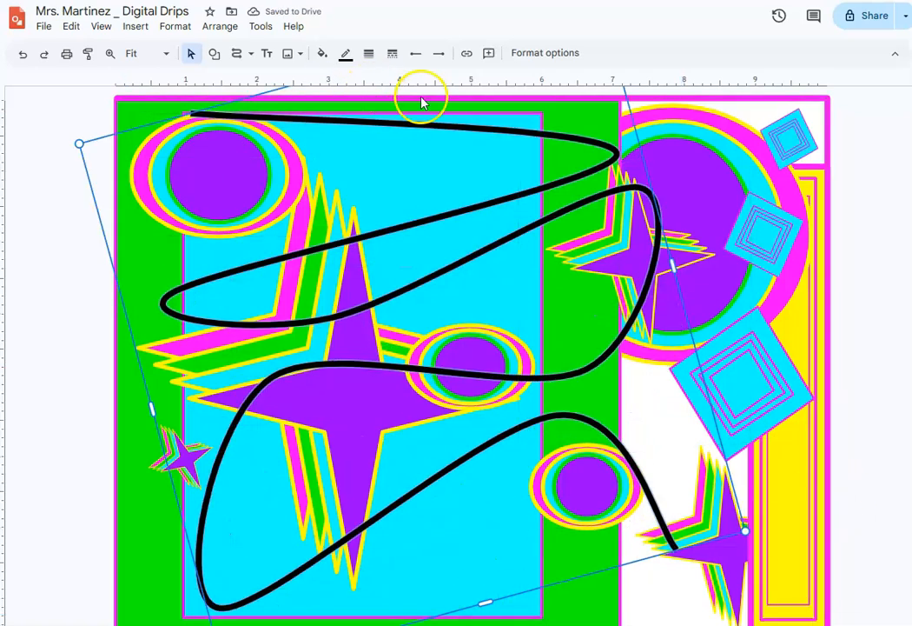
pyautogui.click(165, 53)
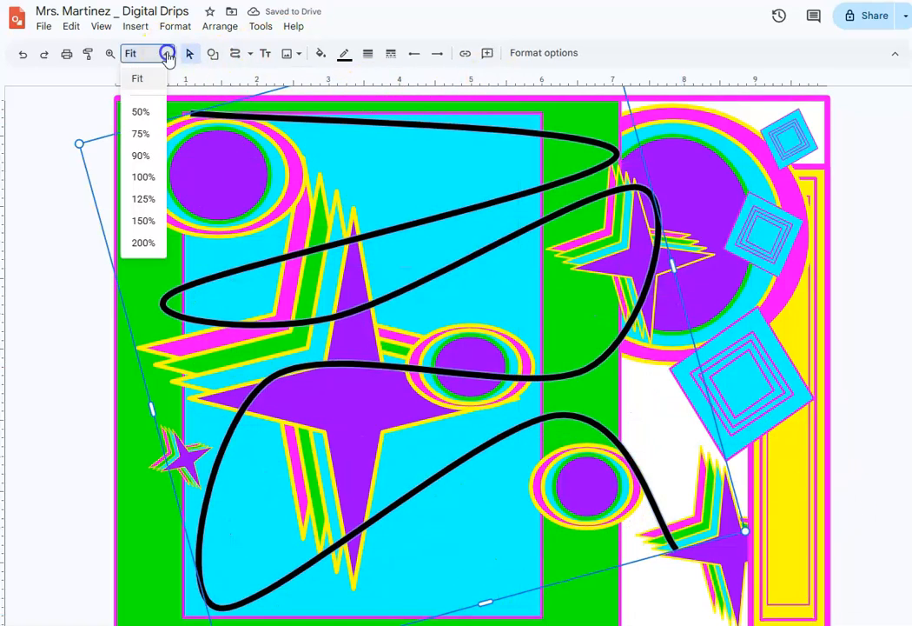
pyautogui.click(150, 133)
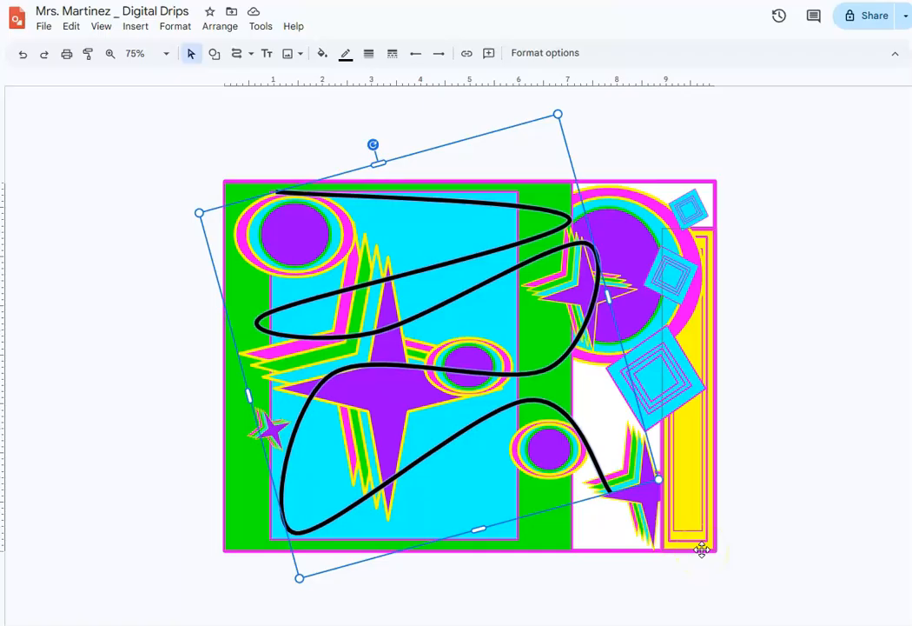
pyautogui.moveTo(479, 527)
pyautogui.mouseDown()
pyautogui.moveTo(483, 522)
pyautogui.moveTo(491, 610)
pyautogui.mouseUp()
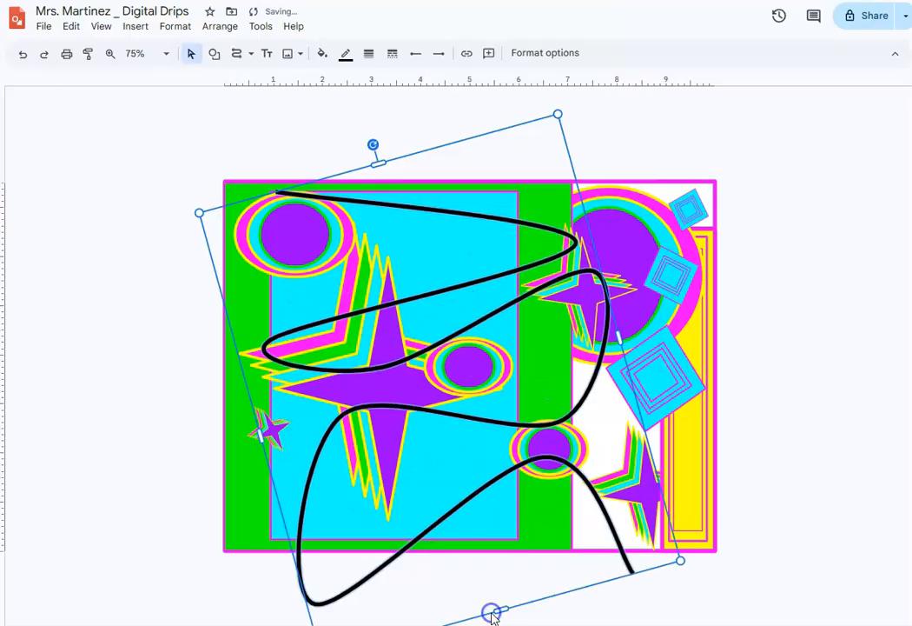
pyautogui.moveTo(374, 163); pyautogui.dragTo(372, 143)
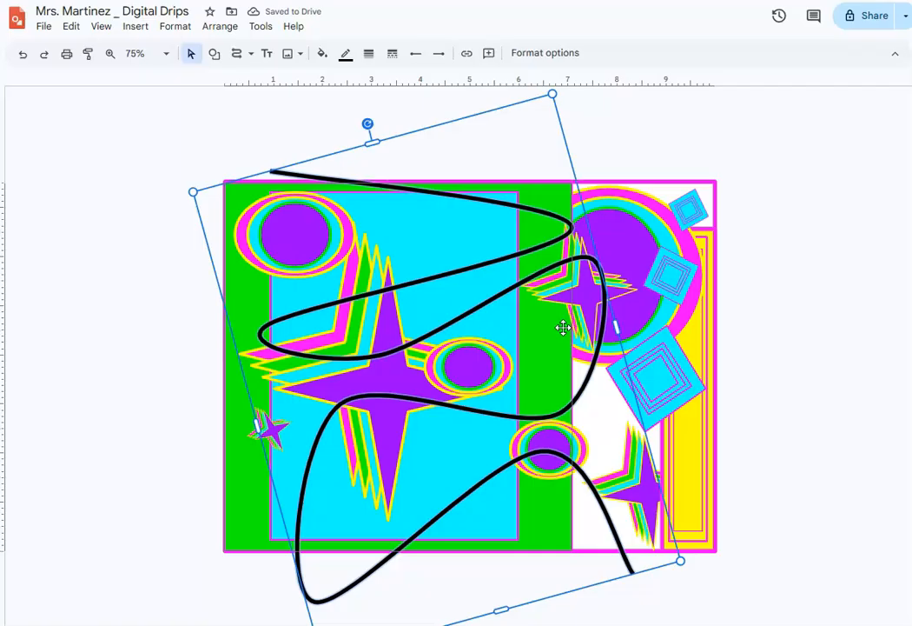
# - Duplicate the black curve, rotate the copy clockwise and place it over the right half of the artwork
pyautogui.hotkey('ctrl', 'd')
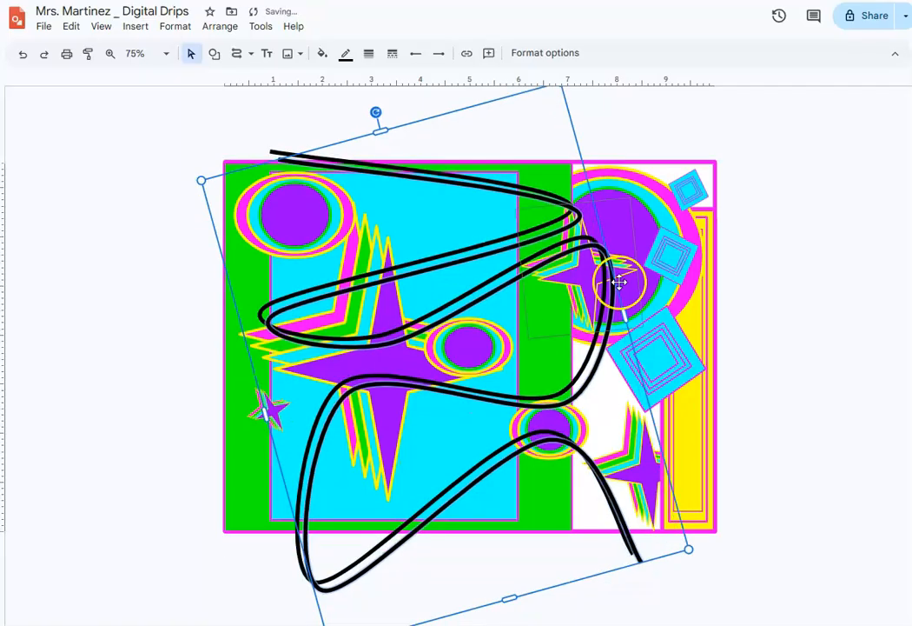
pyautogui.moveTo(610, 257)
pyautogui.mouseDown()
pyautogui.moveTo(644, 232)
pyautogui.moveTo(707, 235)
pyautogui.mouseUp()
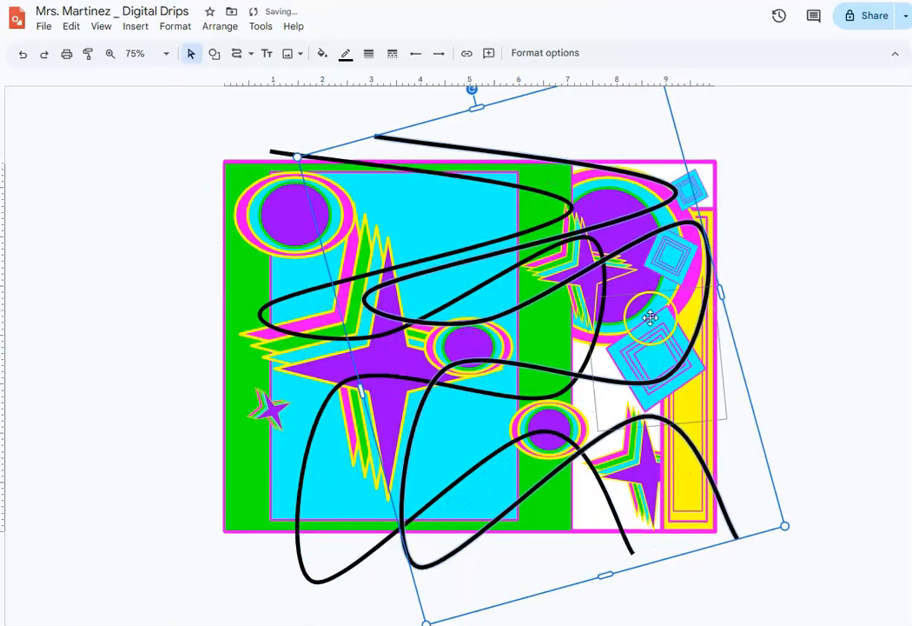
pyautogui.moveTo(470, 90)
pyautogui.mouseDown()
pyautogui.moveTo(539, 91)
pyautogui.moveTo(576, 118)
pyautogui.mouseUp()
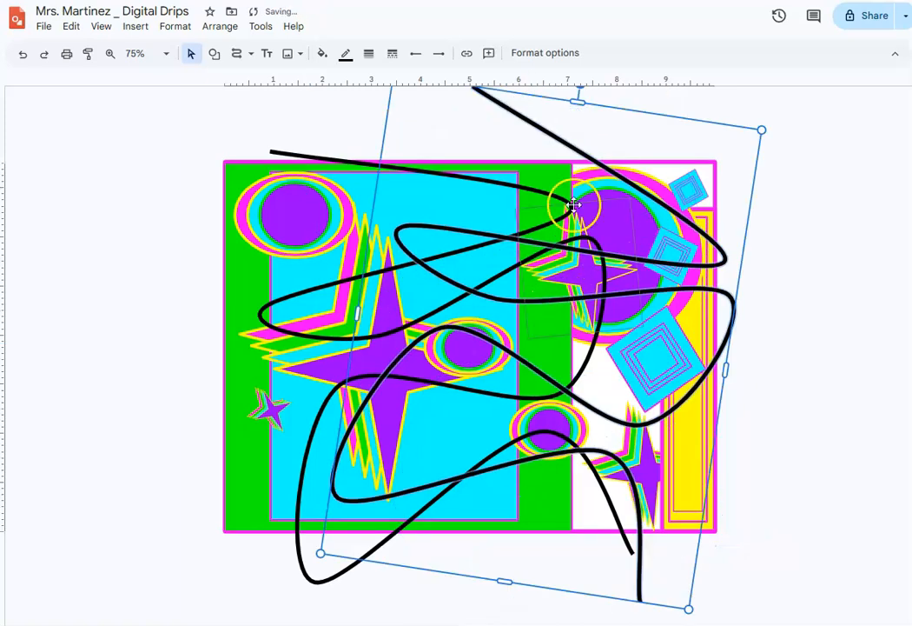
pyautogui.moveTo(713, 242)
pyautogui.mouseDown()
pyautogui.moveTo(687, 235)
pyautogui.moveTo(685, 250)
pyautogui.moveTo(737, 264)
pyautogui.mouseUp()
pyautogui.click(136, 325)
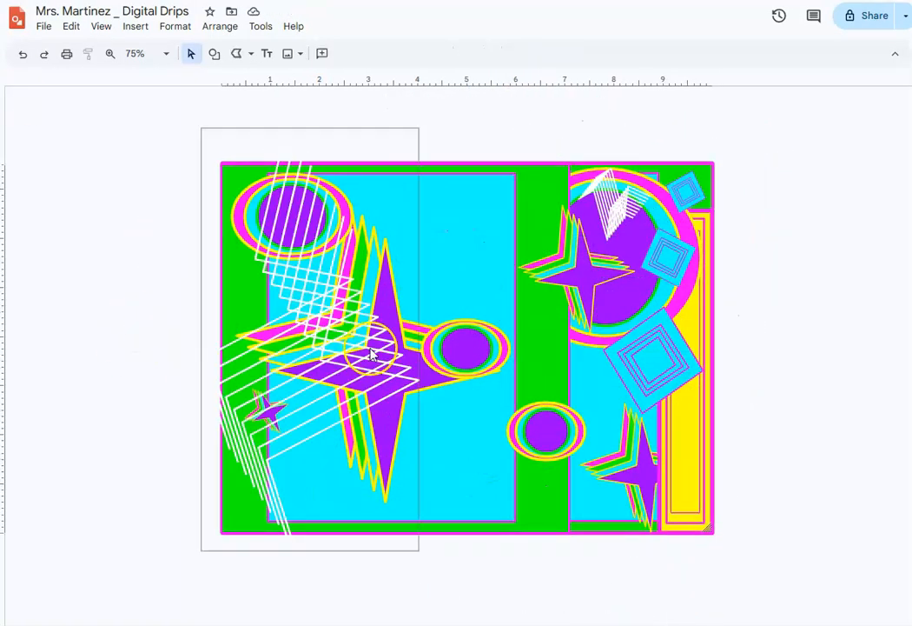
# - Duplicate the middle oval group several times and scatter the copies across the lower half of the artwork
pyautogui.click(446, 342)
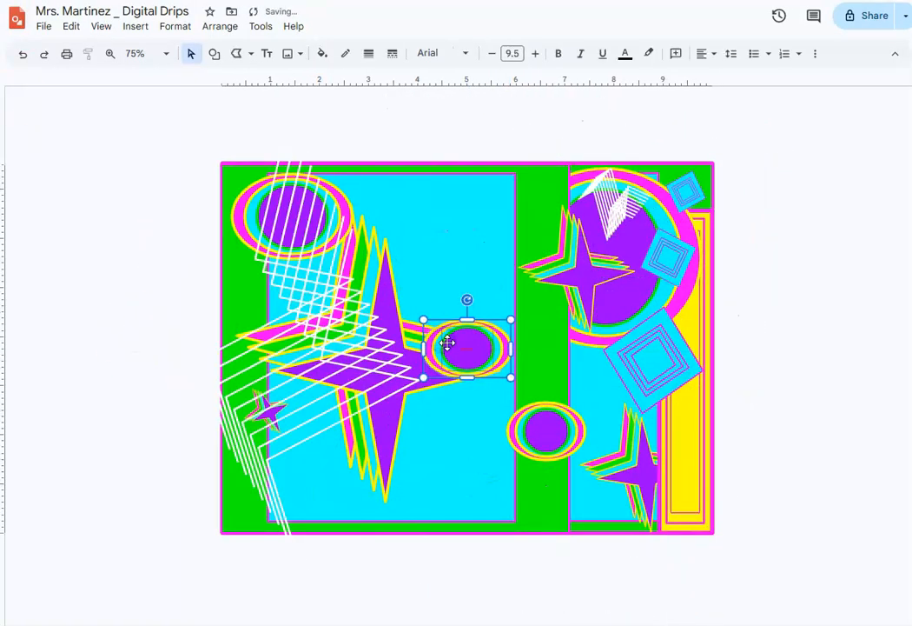
pyautogui.moveTo(446, 342); pyautogui.dragTo(434, 467)
pyautogui.moveTo(496, 389); pyautogui.dragTo(488, 480)
pyautogui.click(490, 410)
pyautogui.moveTo(490, 411); pyautogui.dragTo(470, 450)
pyautogui.moveTo(483, 380); pyautogui.dragTo(361, 502)
pyautogui.click(491, 370)
pyautogui.moveTo(491, 371); pyautogui.dragTo(564, 513)
pyautogui.moveTo(634, 507); pyautogui.dragTo(629, 500)
# - Send the lower-right oval group one level backward
pyautogui.click(219, 26)
pyautogui.click(235, 52)
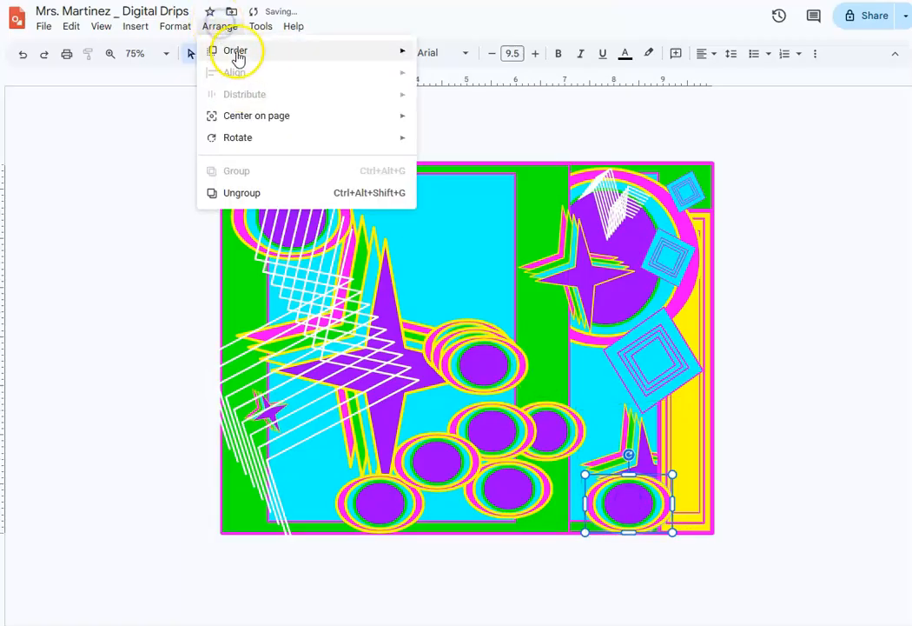
pyautogui.click(439, 98)
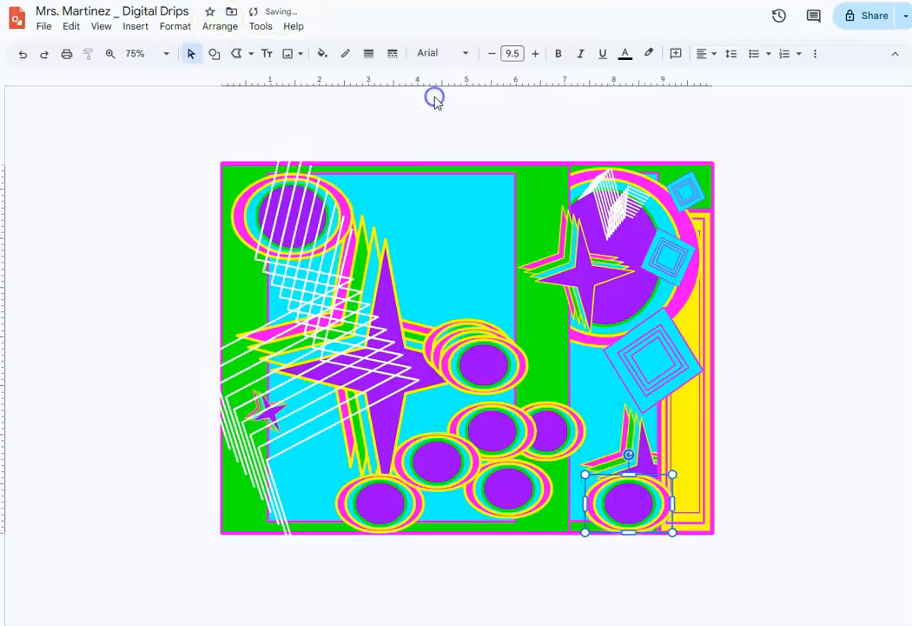
# - Bring the lower-right star group to the front, above the oval group and the yellow rectangle
pyautogui.click(650, 452)
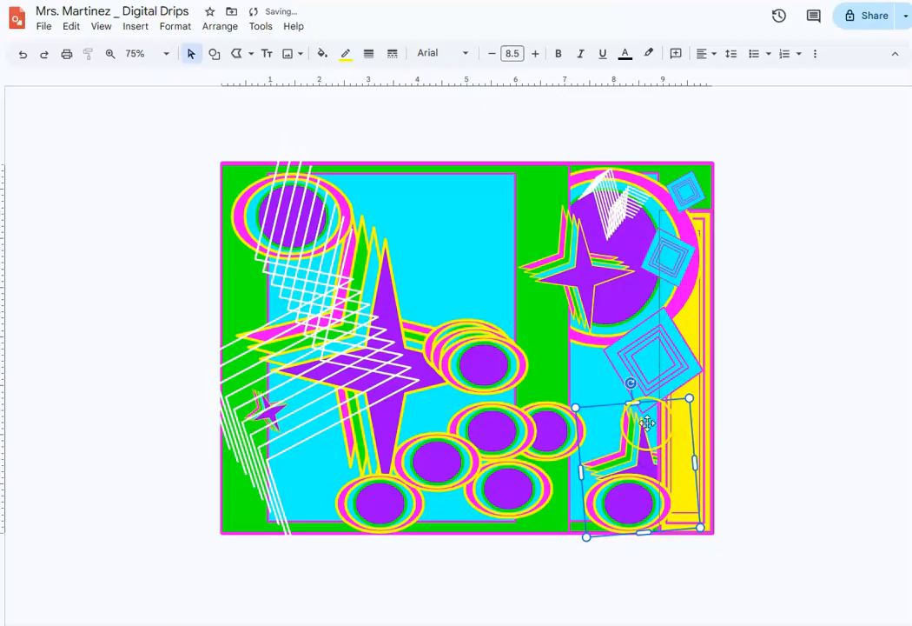
pyautogui.click(228, 27)
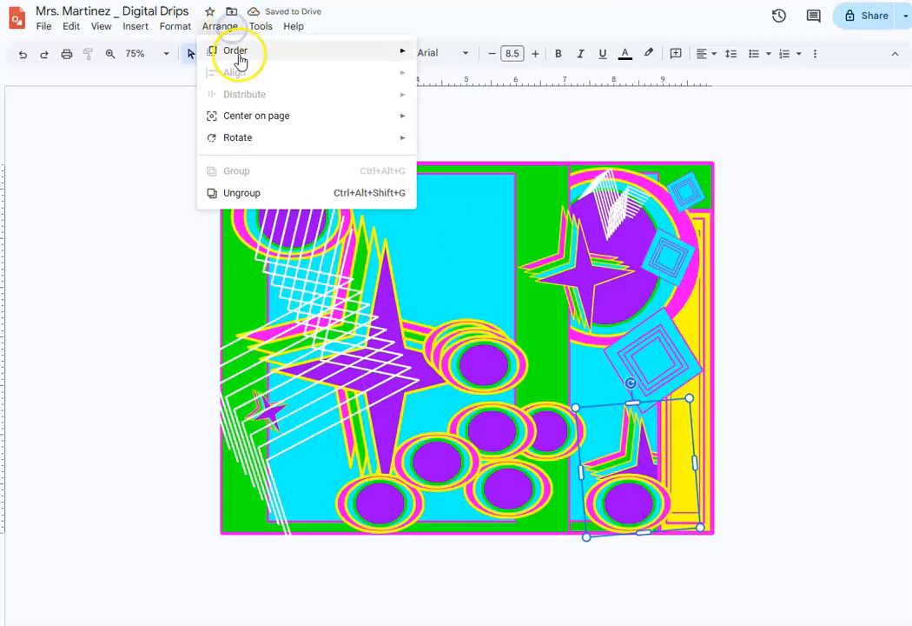
pyautogui.click(237, 54)
pyautogui.click(444, 62)
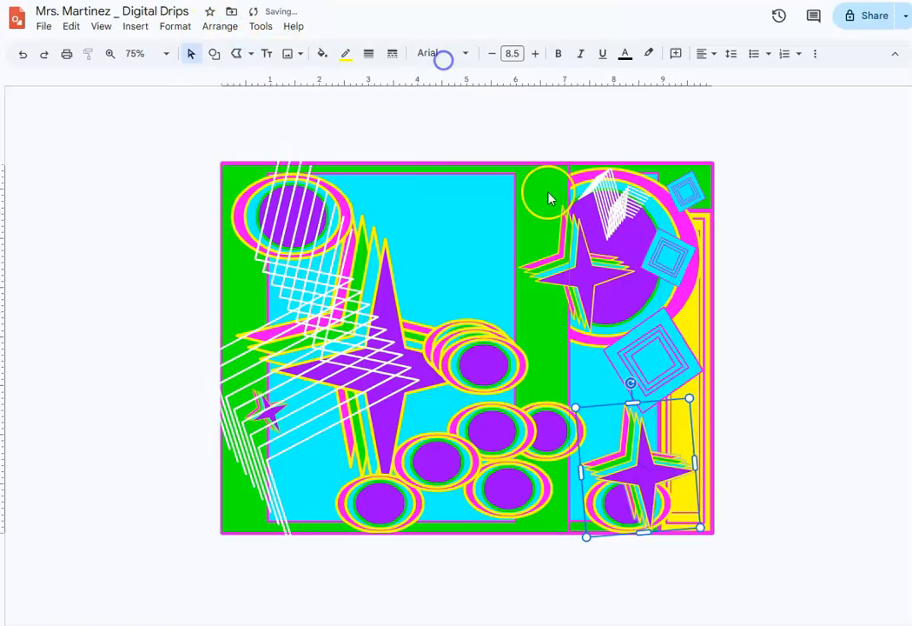
# - Bring the yellow rectangle group along the artwork's right edge to the front of all the other shapes
pyautogui.click(703, 403)
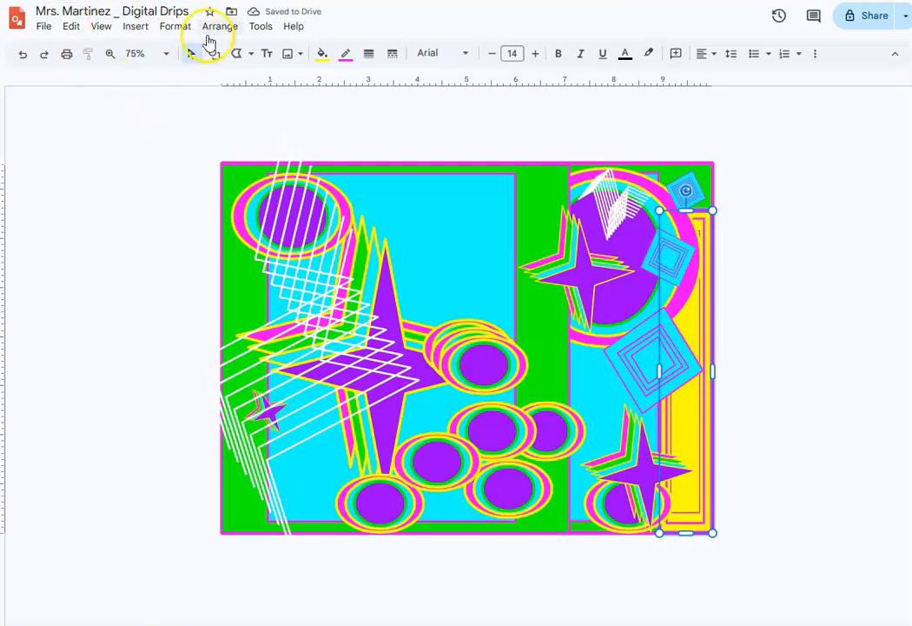
pyautogui.click(209, 28)
pyautogui.click(231, 51)
pyautogui.click(424, 53)
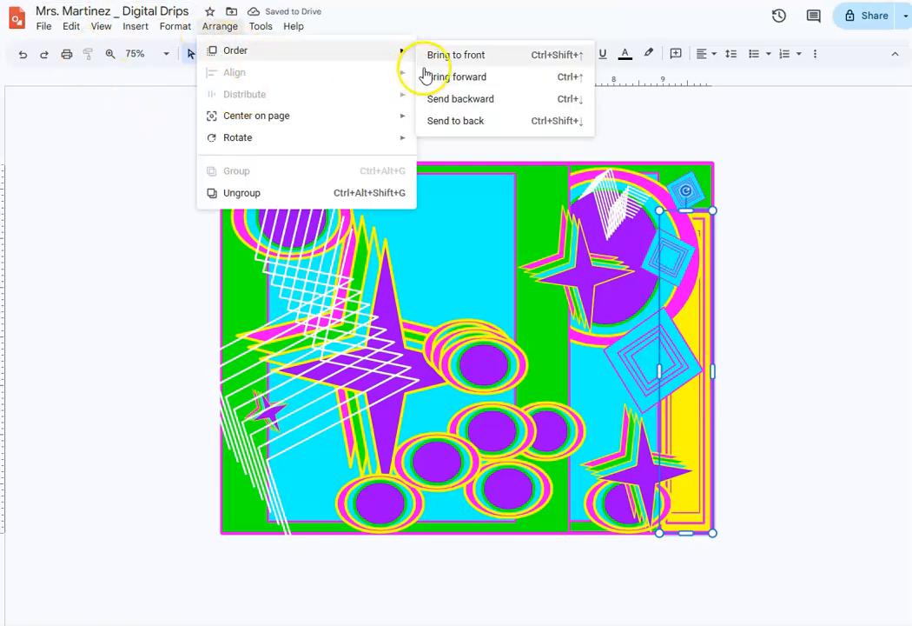
pyautogui.click(847, 359)
# - Make small, tilted copies of the middle oval group and place them above and around the large star and below the right-hand star
pyautogui.moveTo(484, 366); pyautogui.dragTo(384, 205)
pyautogui.click(483, 363)
pyautogui.moveTo(433, 328); pyautogui.dragTo(483, 235)
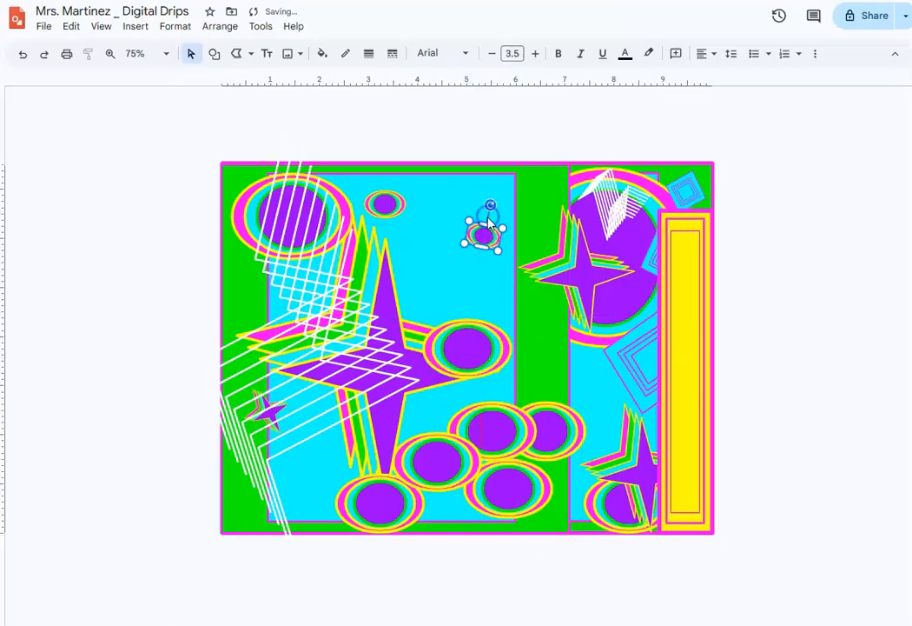
pyautogui.moveTo(473, 224); pyautogui.dragTo(445, 299)
pyautogui.moveTo(520, 274); pyautogui.dragTo(594, 357)
pyautogui.moveTo(521, 280); pyautogui.dragTo(292, 449)
# - Scatter the remaining small oval copies across the top centre, beside the large star and among the lower ovals
pyautogui.click(421, 298)
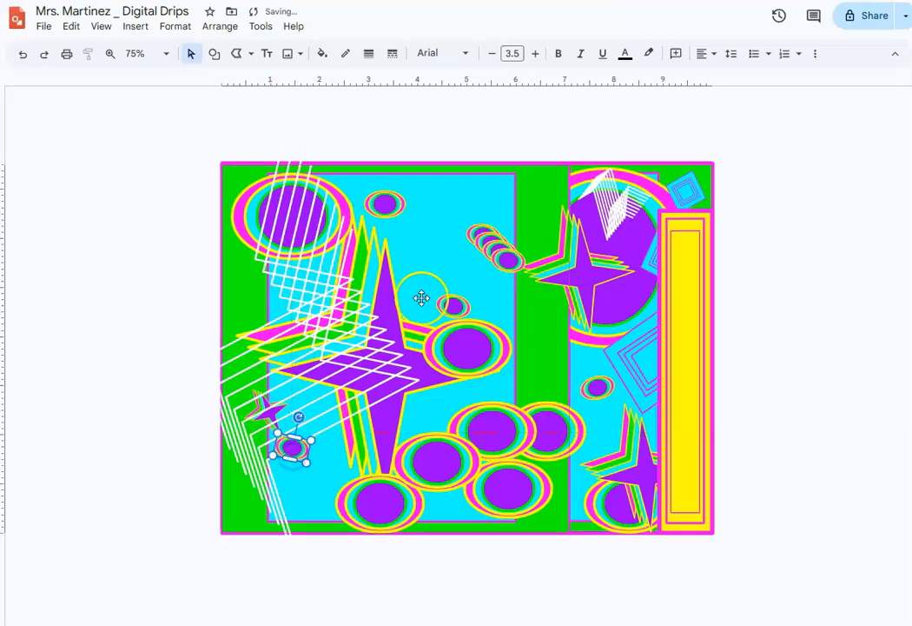
pyautogui.moveTo(487, 265); pyautogui.dragTo(443, 186)
pyautogui.moveTo(501, 241); pyautogui.dragTo(533, 327)
pyautogui.moveTo(533, 399); pyautogui.dragTo(529, 391)
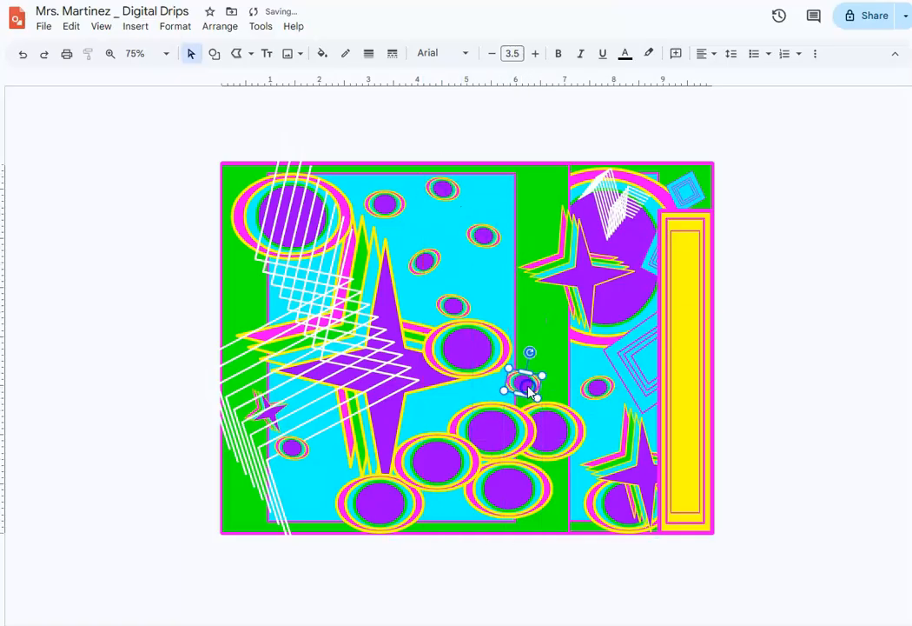
pyautogui.moveTo(483, 235); pyautogui.dragTo(424, 457)
# - Send the larger oval group that overlaps the small lower-centre oval to the back
pyautogui.click(422, 455)
pyautogui.click(219, 26)
pyautogui.click(460, 122)
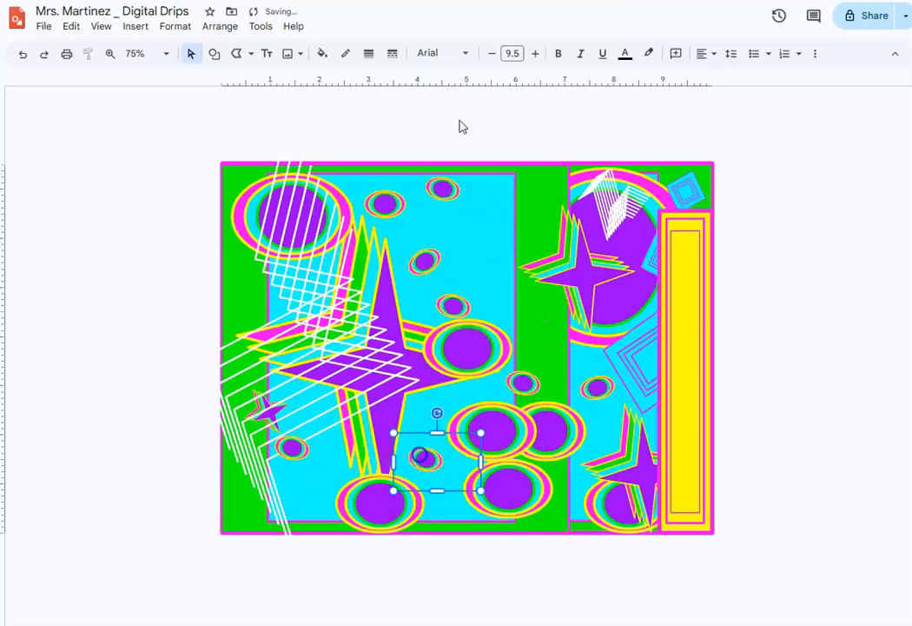
# - Send the large green and cyan rectangle group covering the left part of the artwork to the back
pyautogui.click(501, 287)
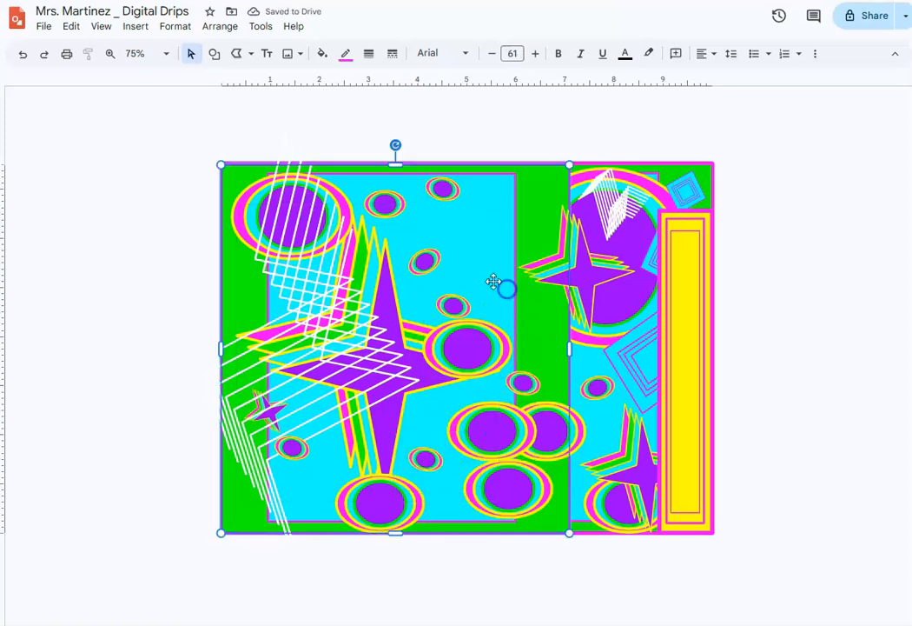
pyautogui.click(234, 26)
pyautogui.moveTo(263, 53)
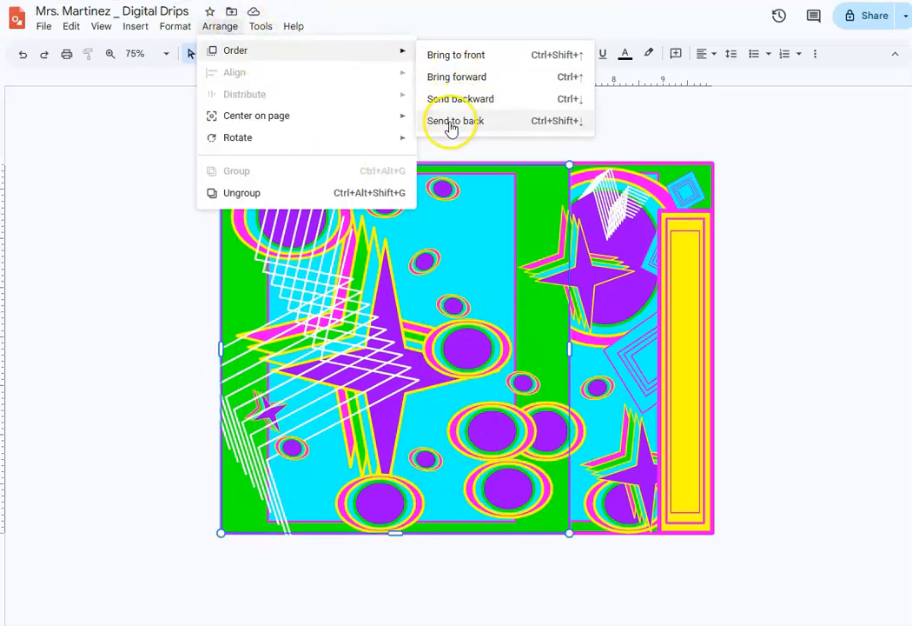
pyautogui.click(450, 122)
# - Send the full-page white background rectangle with the purple border to the back, behind the green and cyan rectangle group
pyautogui.click(243, 347)
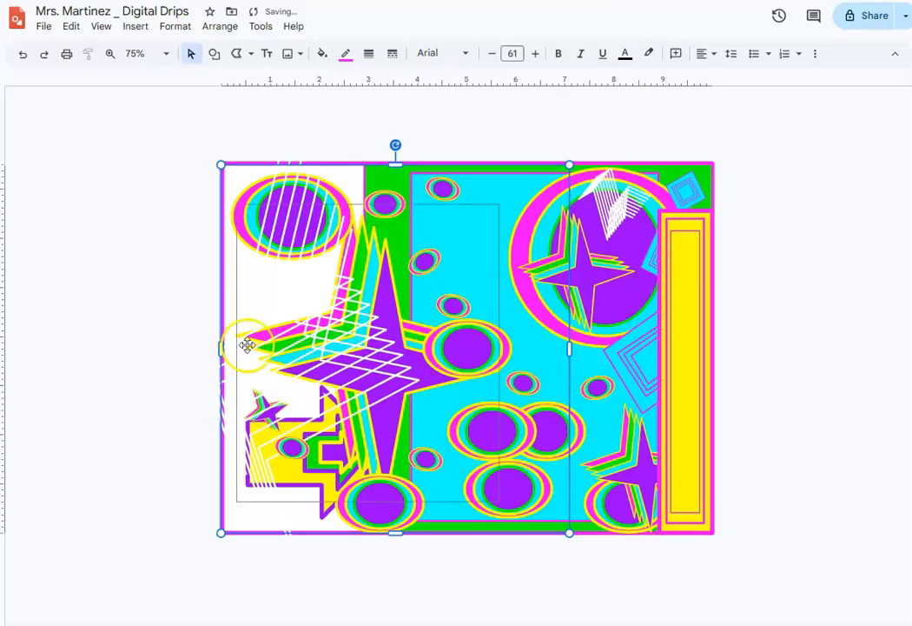
pyautogui.click(220, 26)
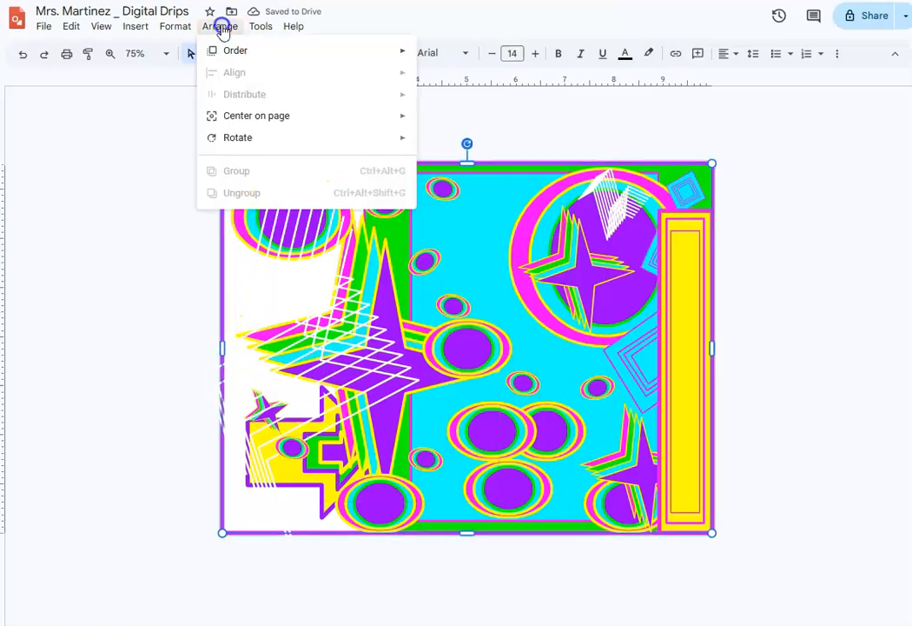
pyautogui.moveTo(280, 52)
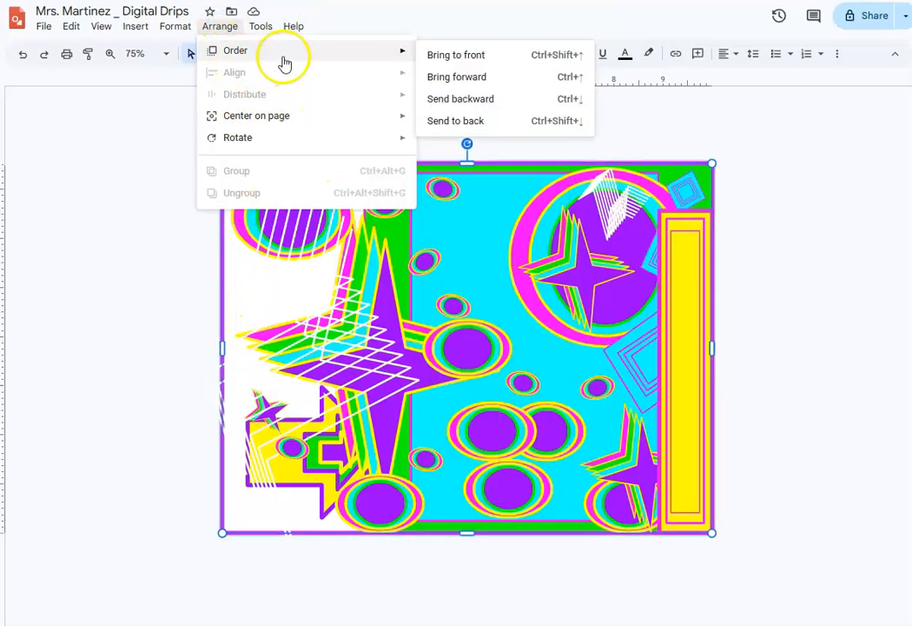
pyautogui.click(442, 119)
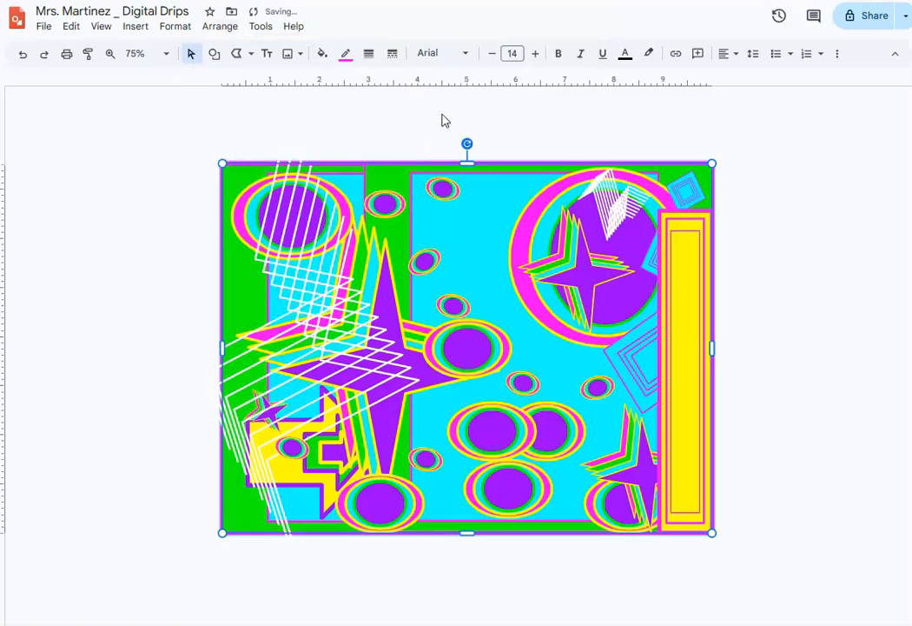